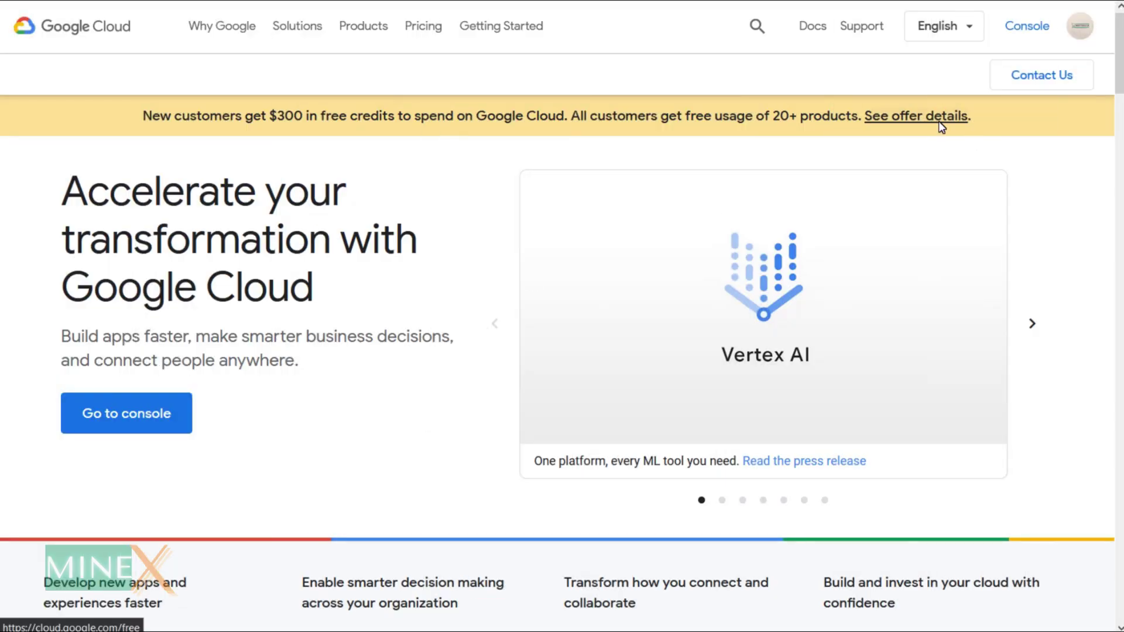
Review the free-credit offer and free-tier products, then follow Compute Engine to the Mail Server dashboard.
click(941, 124)
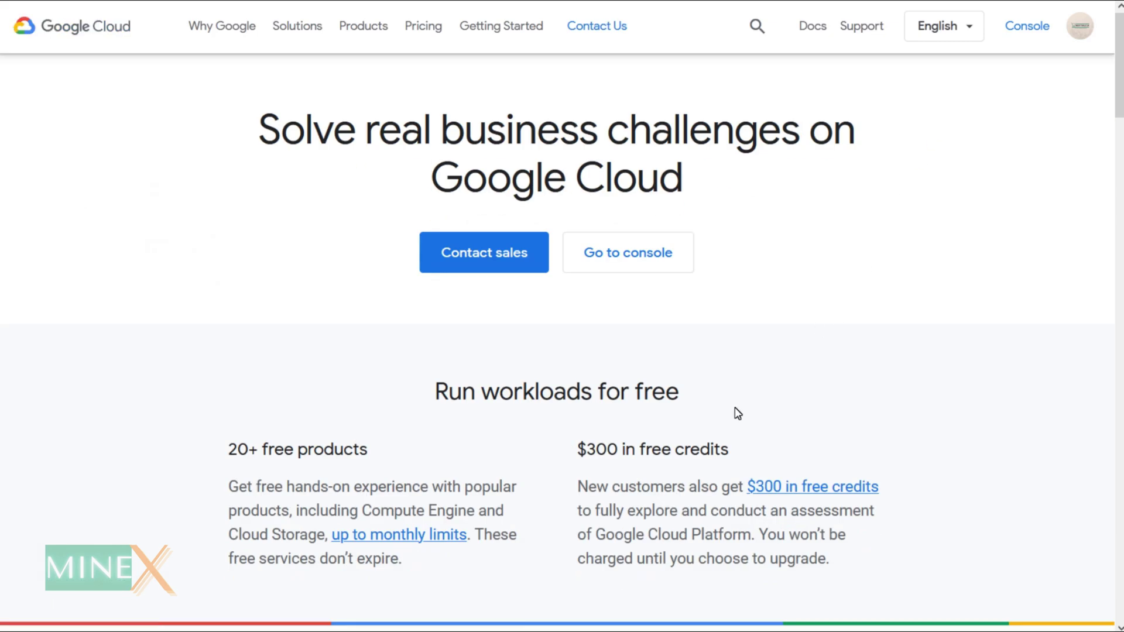
scroll(736, 411, down, 1)
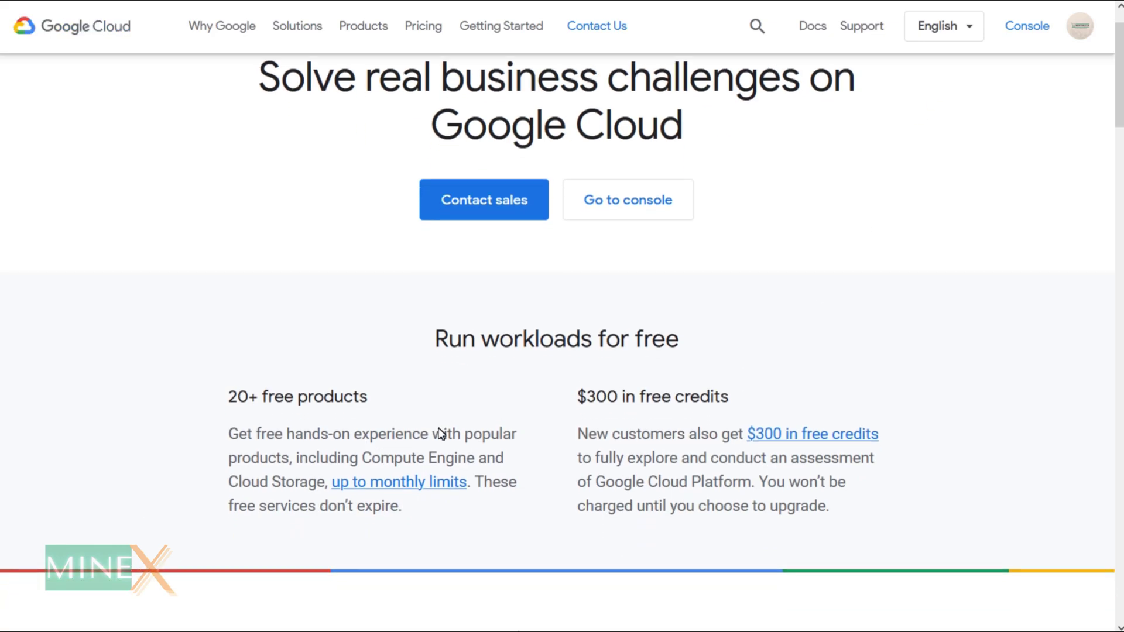
scroll(582, 504, down, 8)
scroll(583, 505, down, 4)
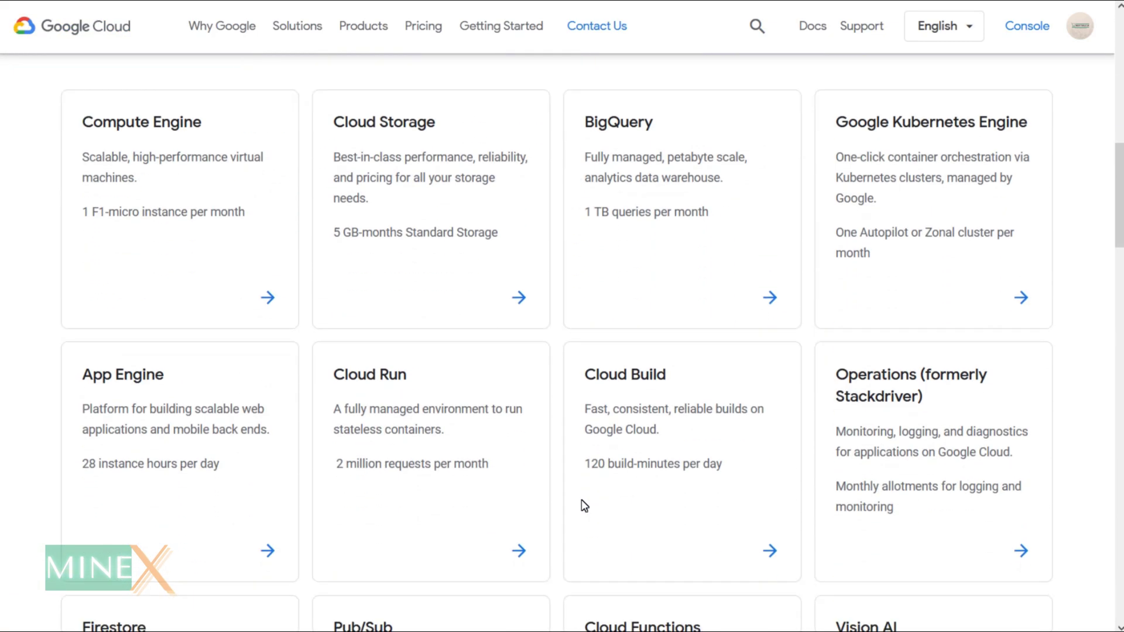
click(269, 312)
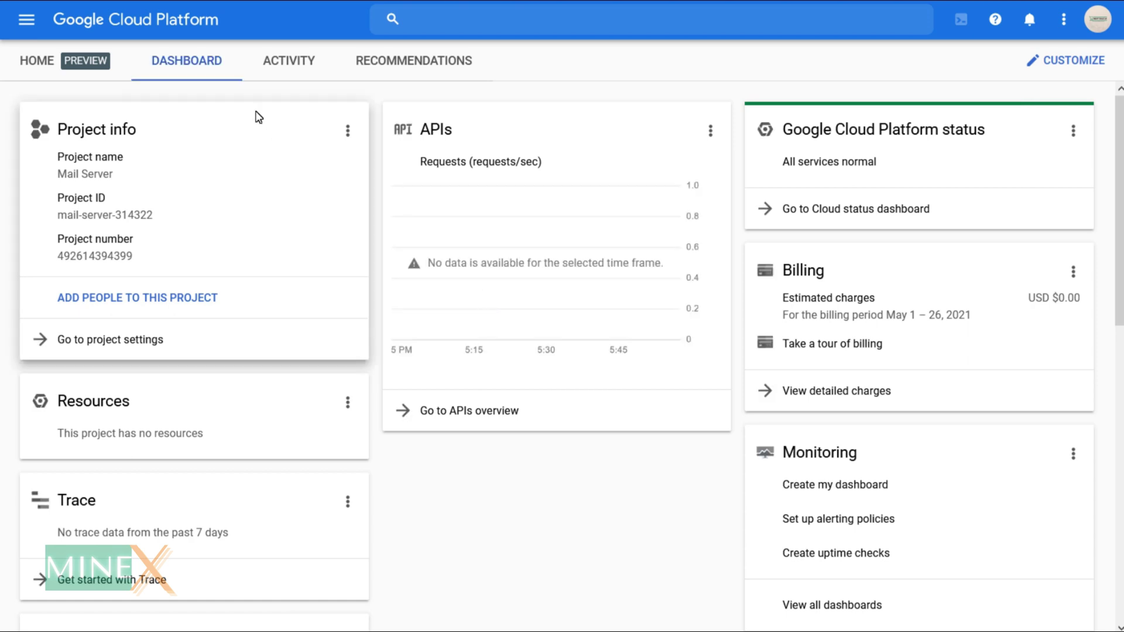
Go to Compute Engine's VM instances list and start a new instance.
click(23, 26)
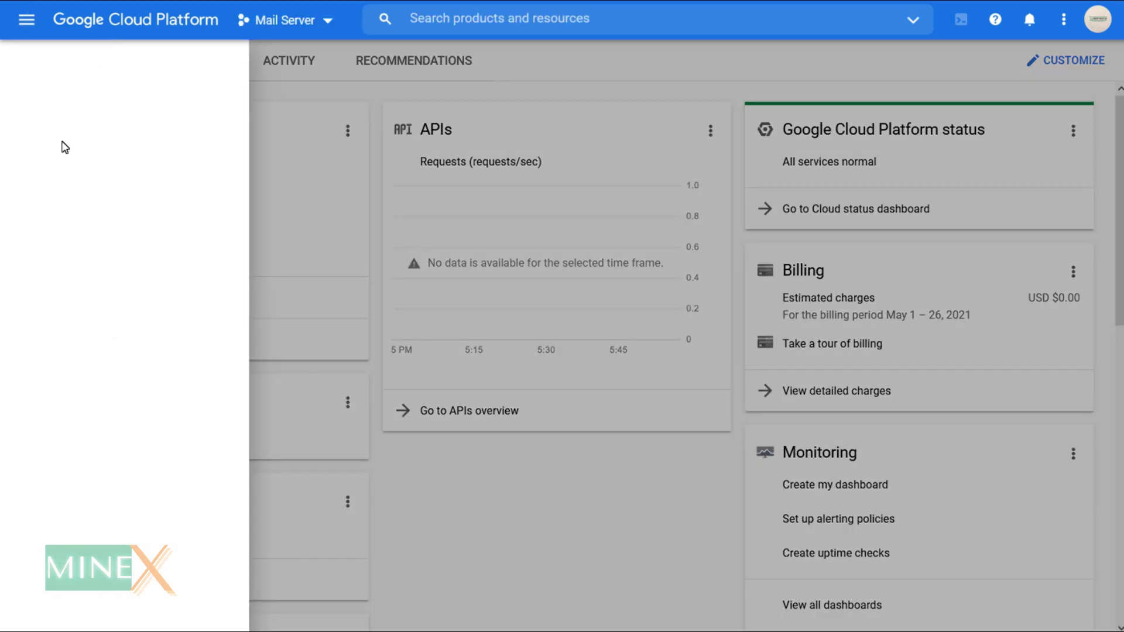
mouse_move(64, 146)
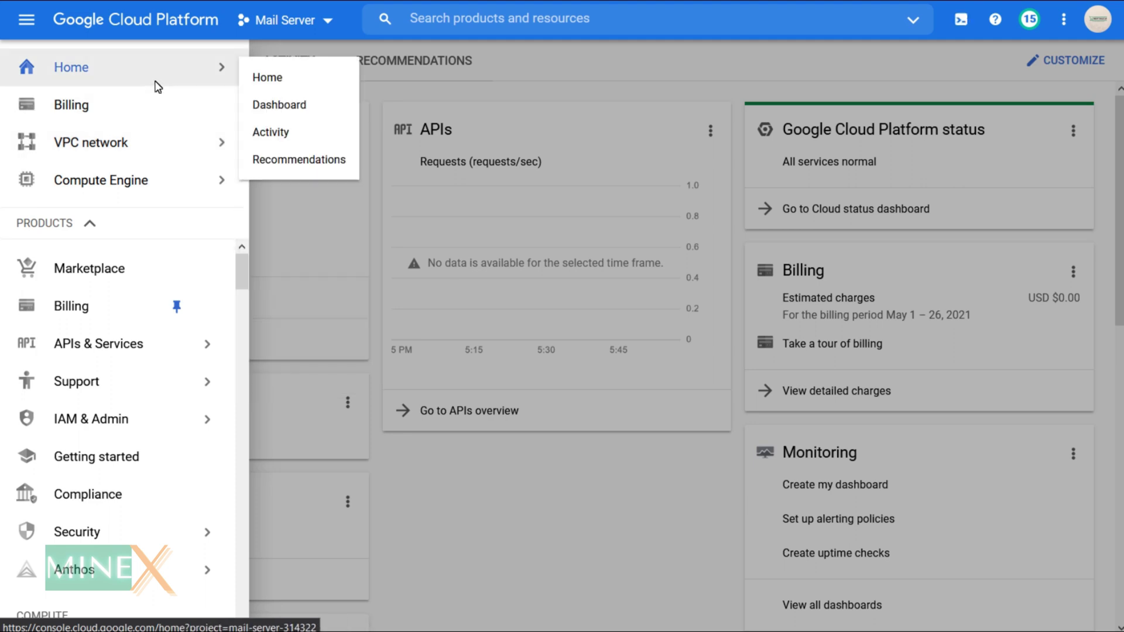
mouse_move(151, 187)
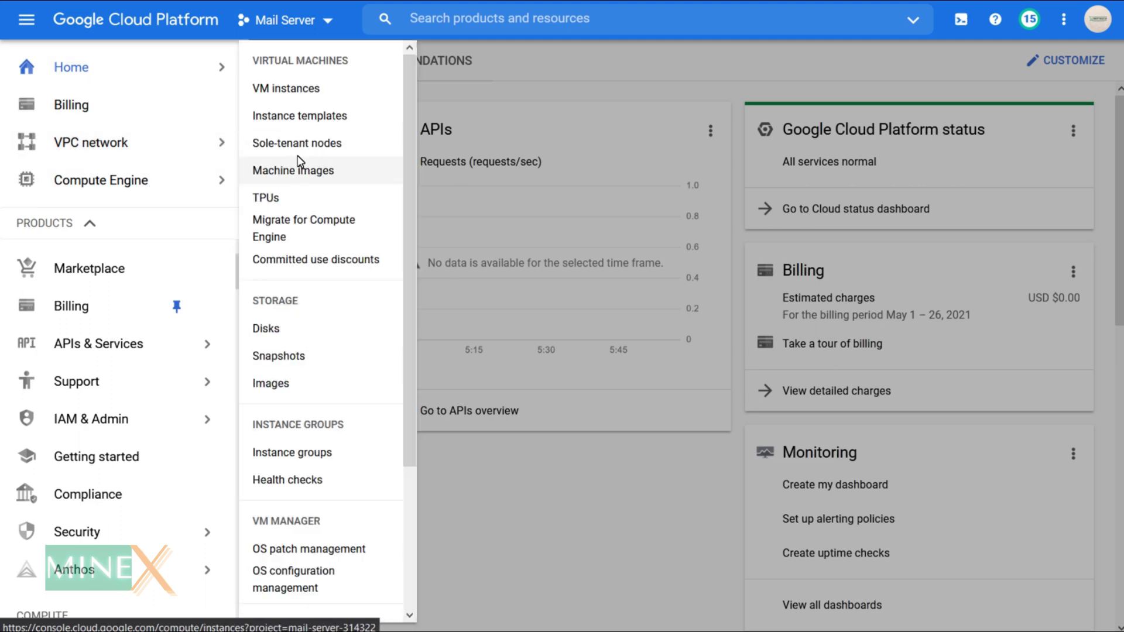
click(283, 87)
click(606, 569)
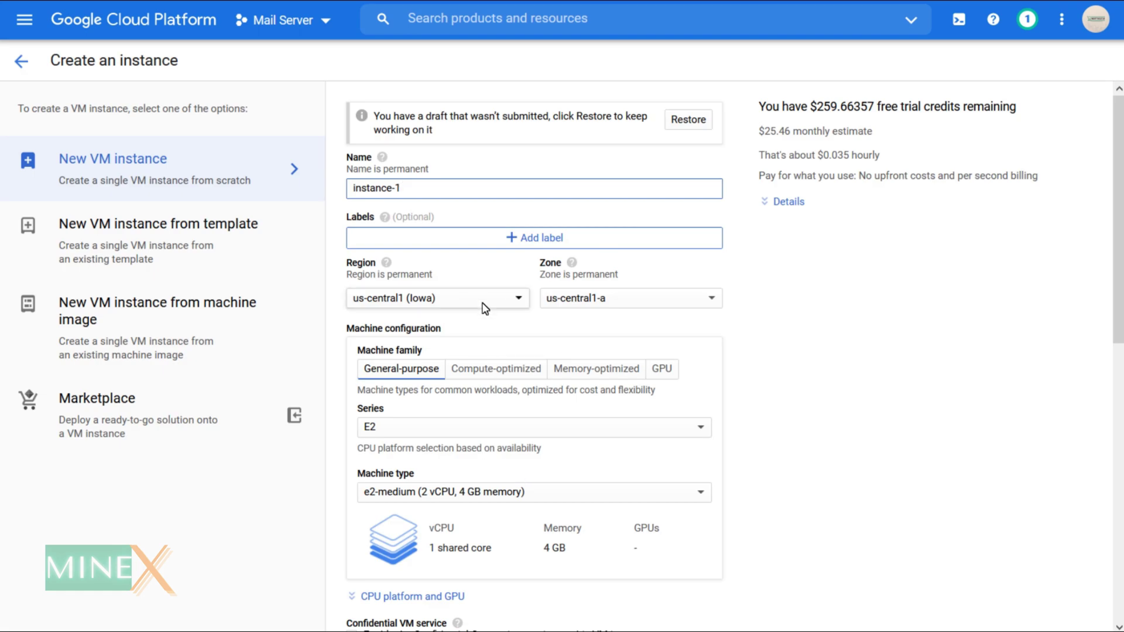
Place the instance in region us-west1 (Oregon), zone us-west1-c.
click(484, 307)
click(424, 361)
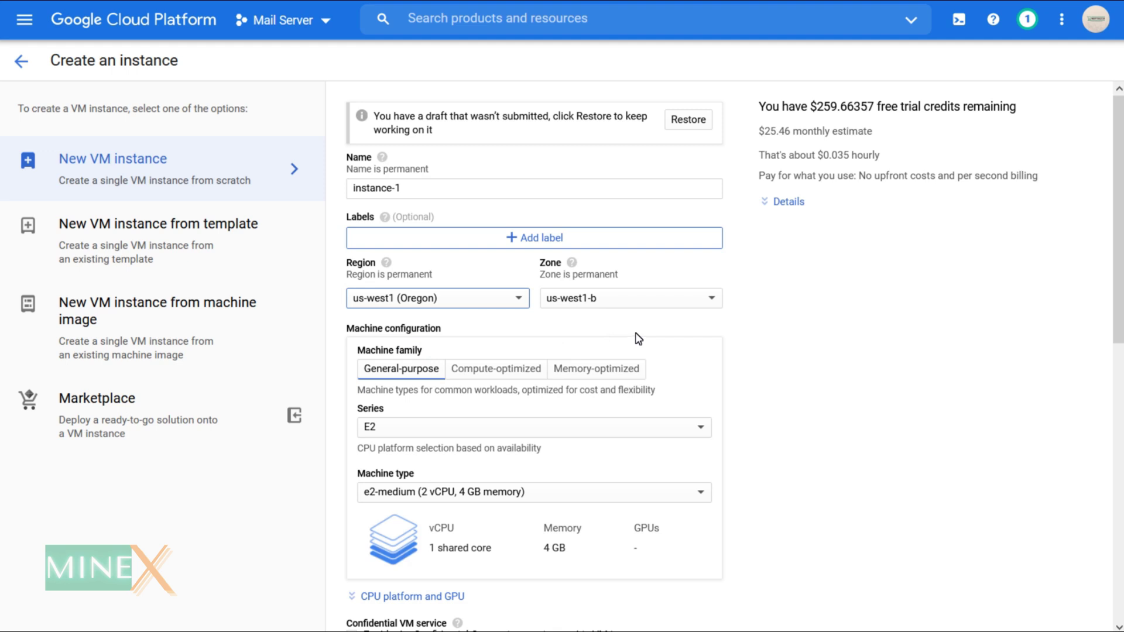
click(580, 299)
click(606, 329)
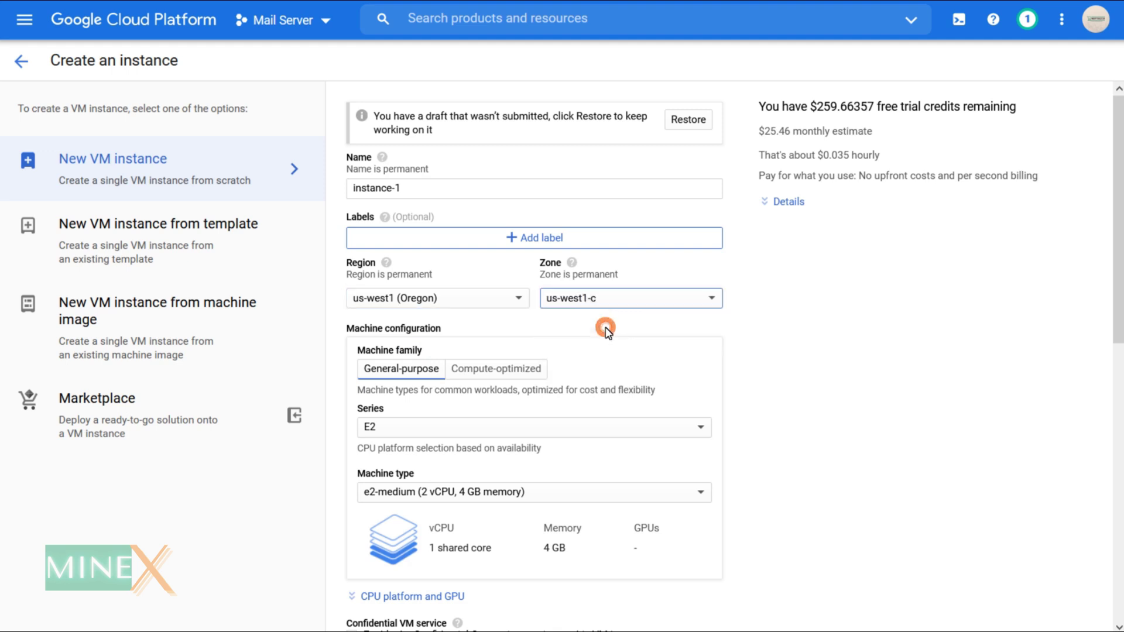
Choose the N1 machine series with the f1-micro machine type.
click(452, 431)
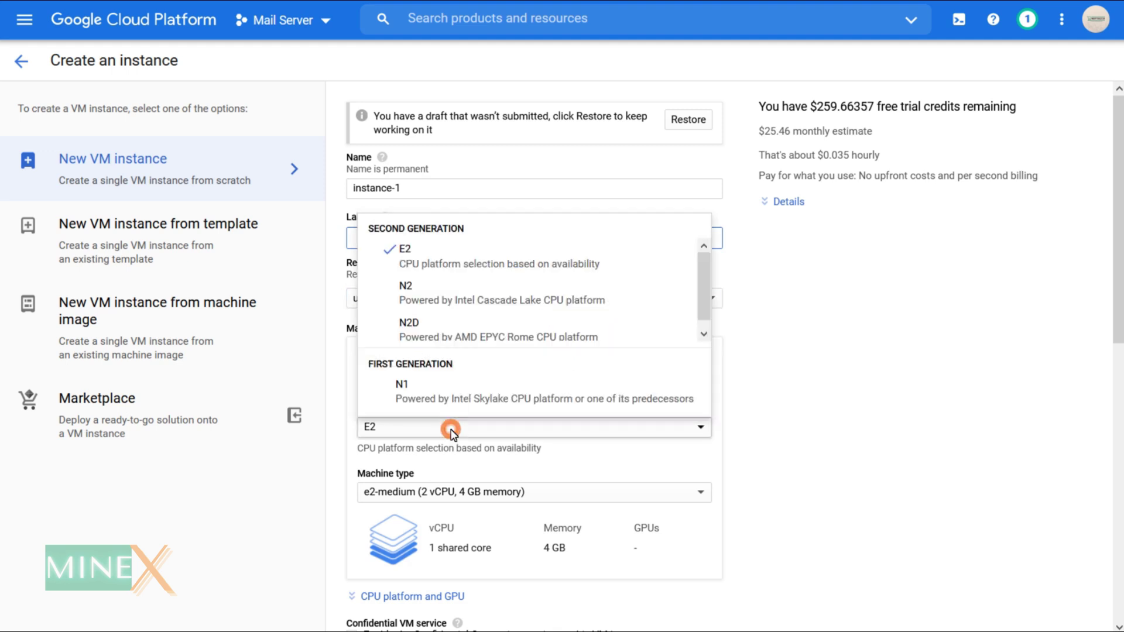
click(459, 384)
click(524, 491)
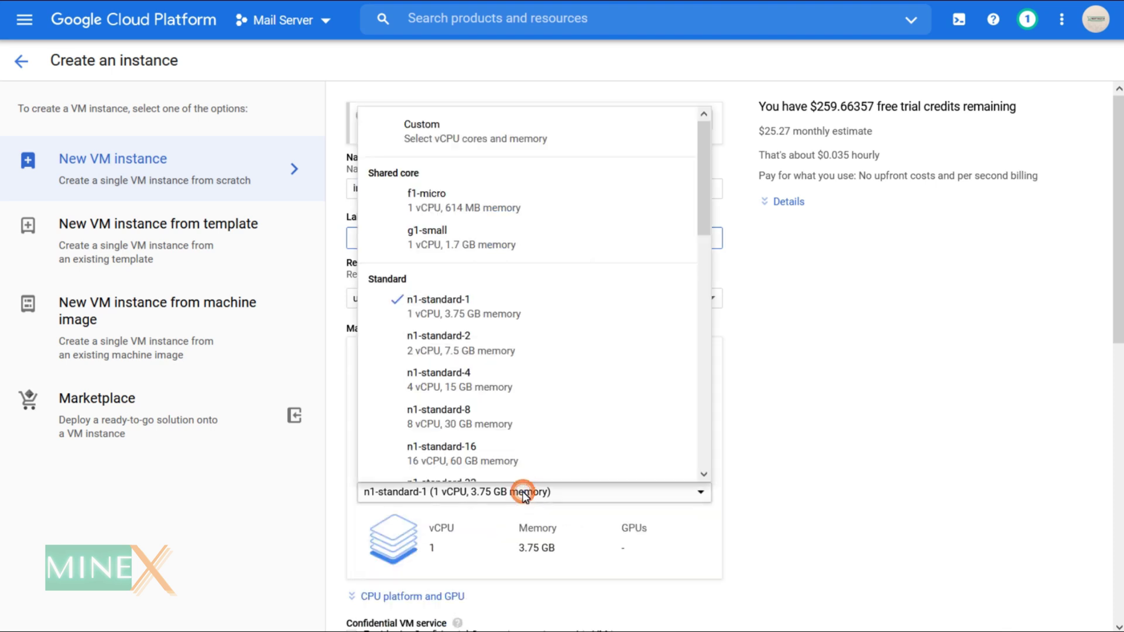
click(504, 212)
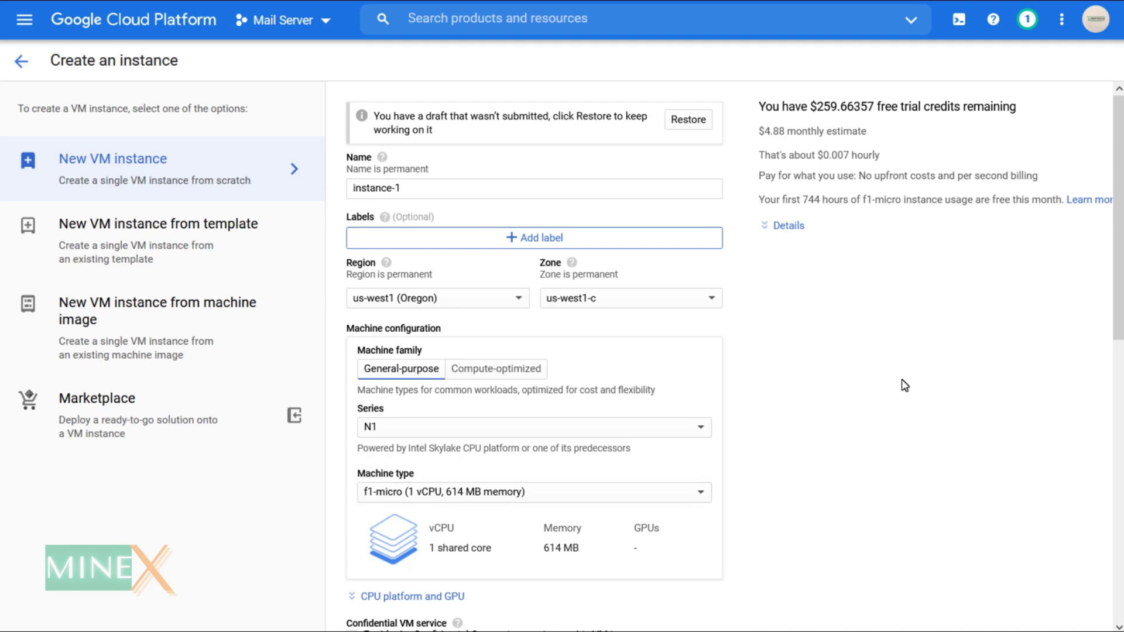
scroll(1016, 322, down, 5)
scroll(717, 314, down, 1)
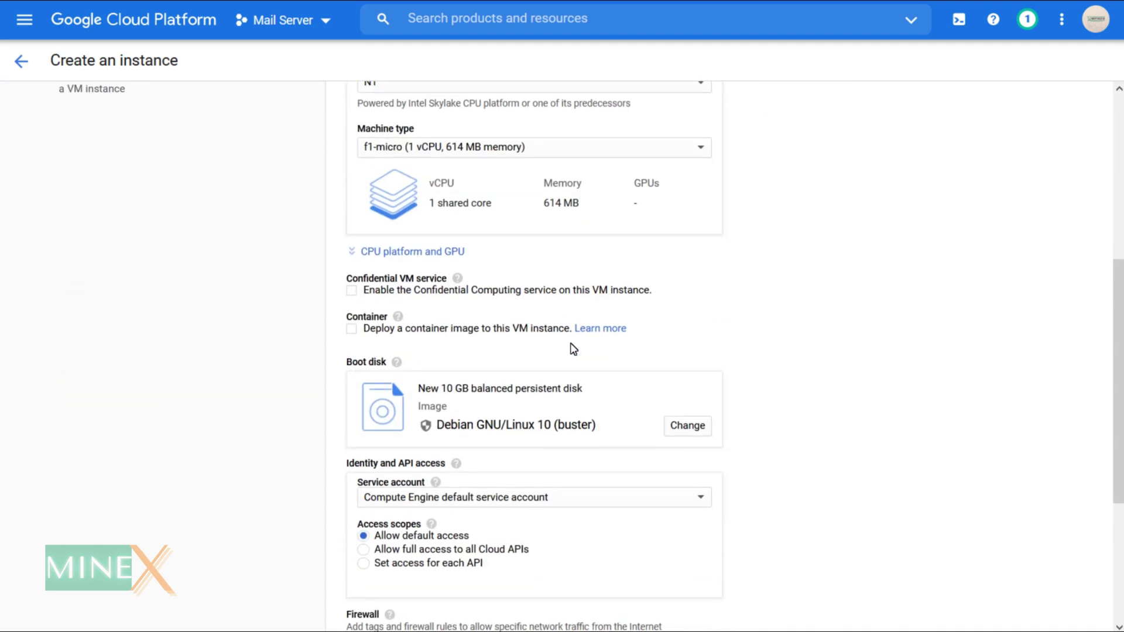
Pick the CentOS 8 image on a 30 GB SSD persistent boot disk and confirm.
click(679, 427)
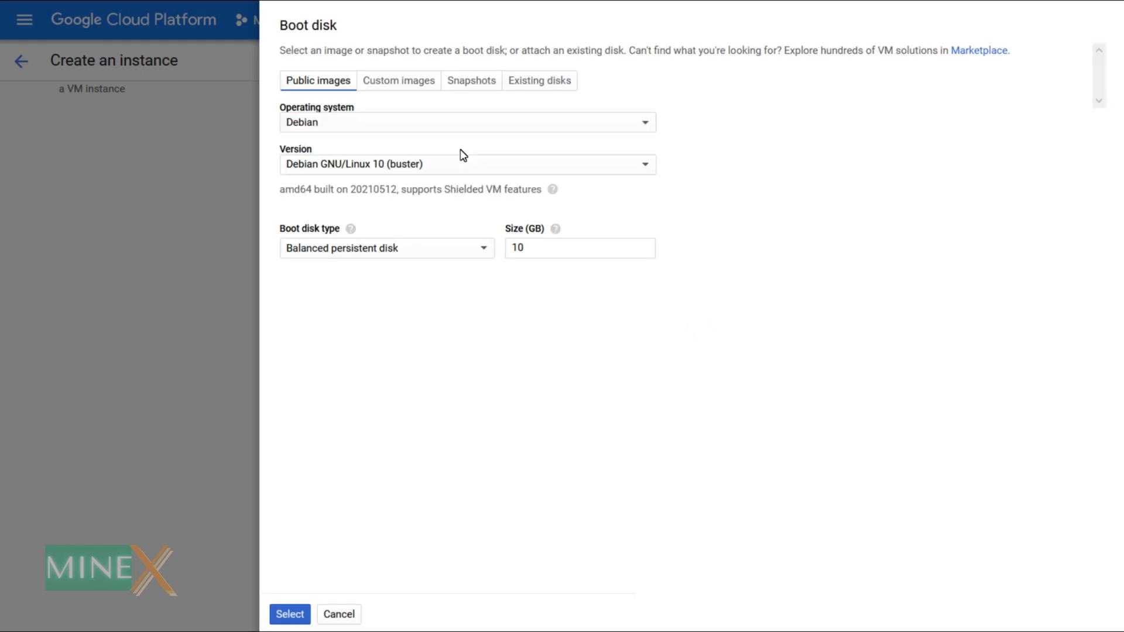
click(429, 122)
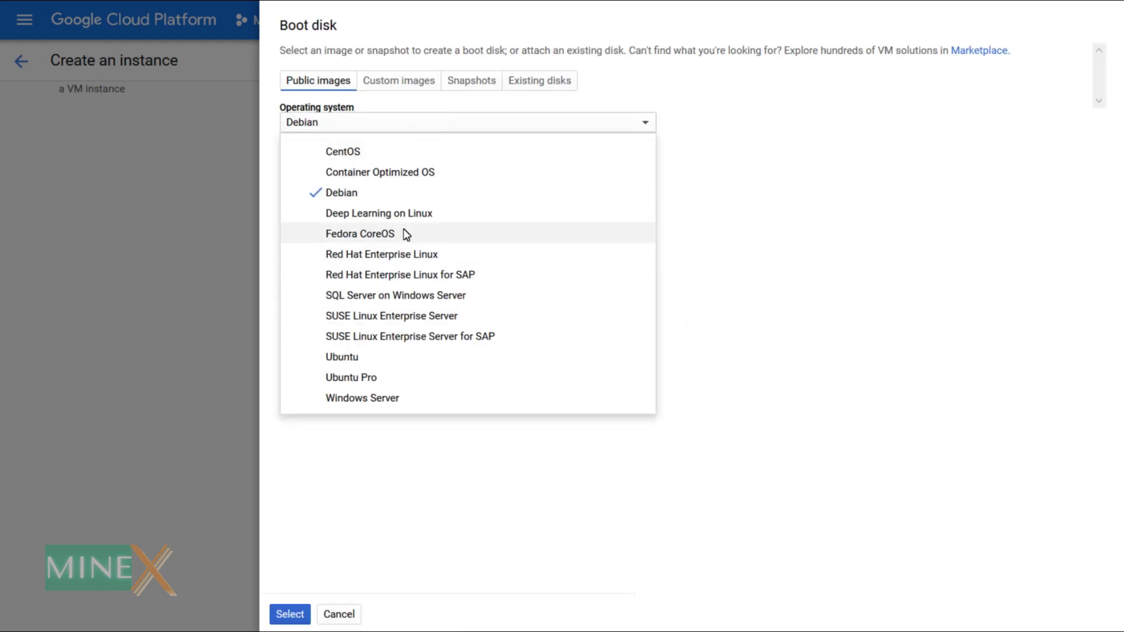
click(377, 152)
click(499, 165)
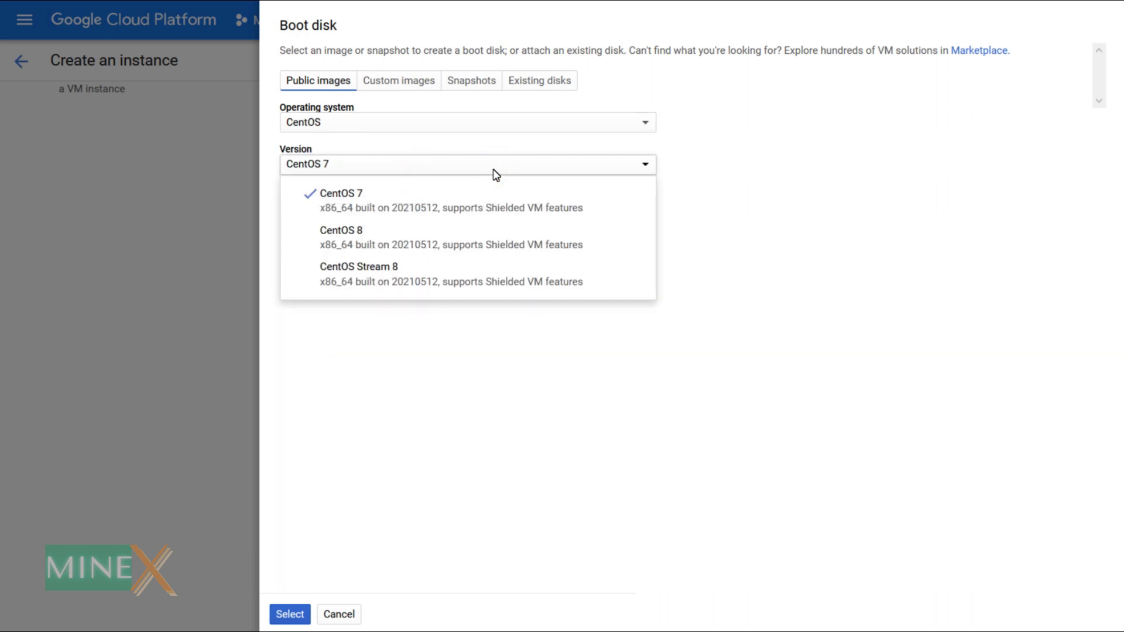
click(427, 235)
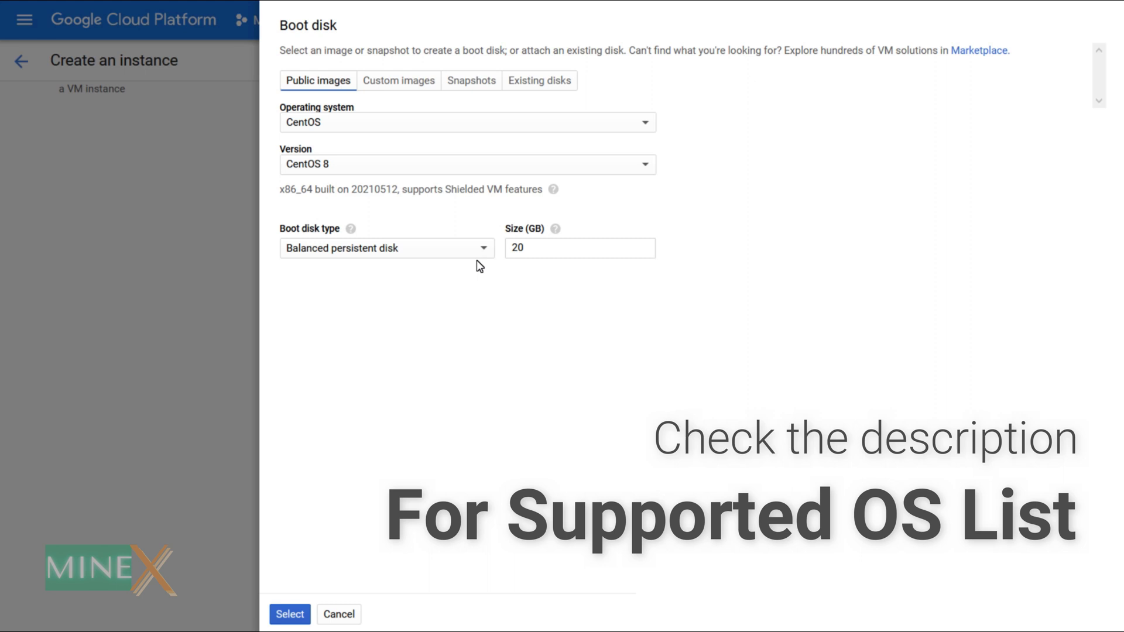
click(459, 254)
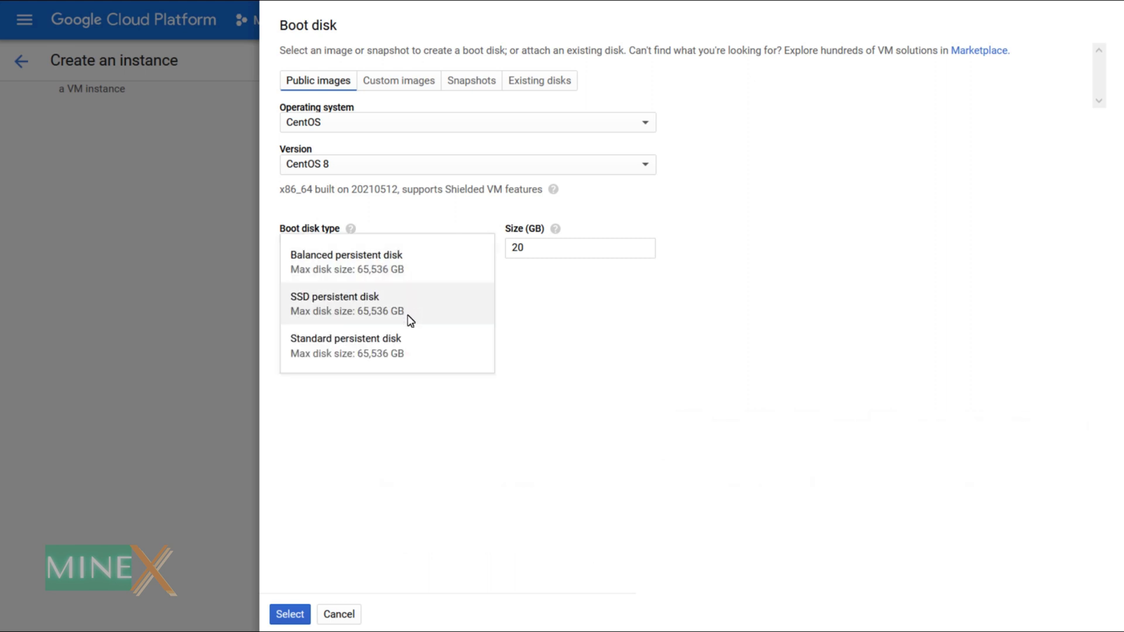
click(453, 309)
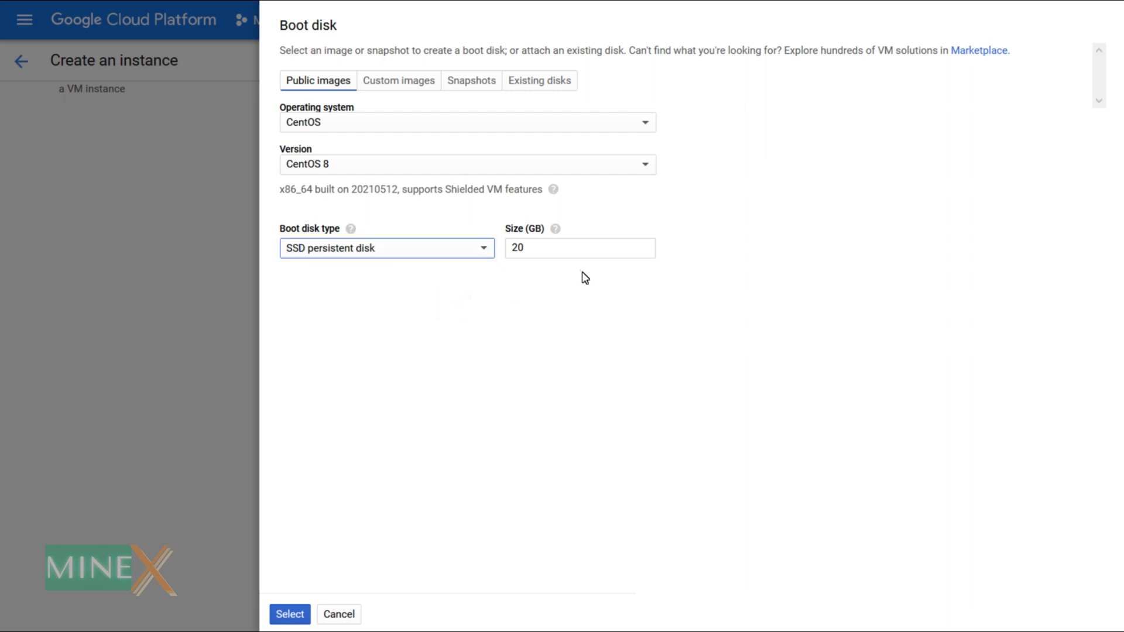
double_click(545, 248)
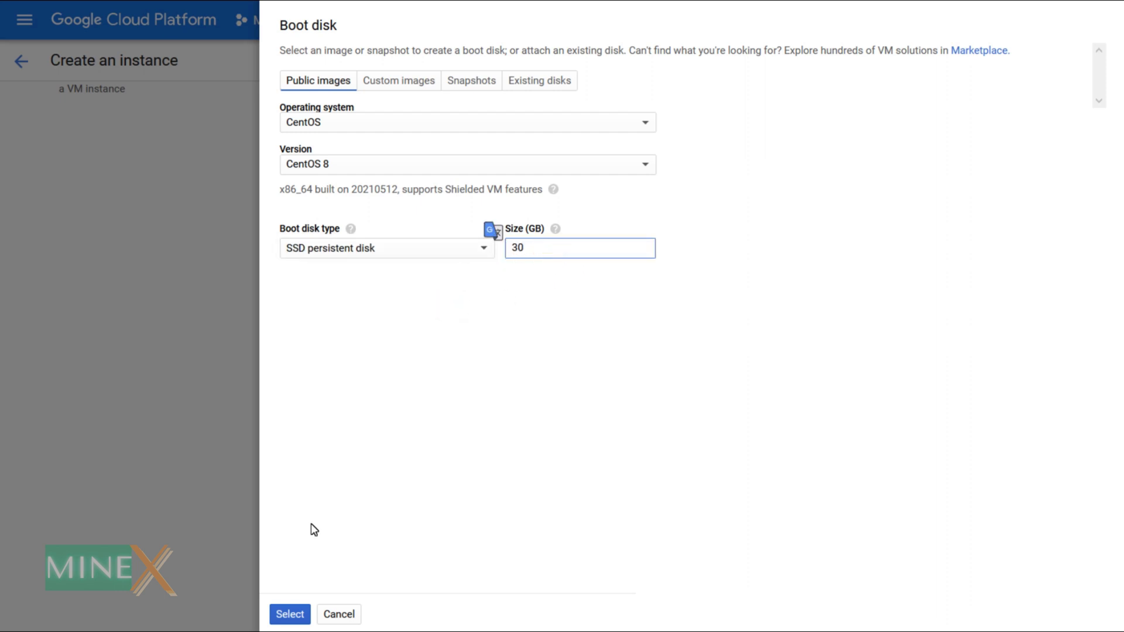
click(289, 614)
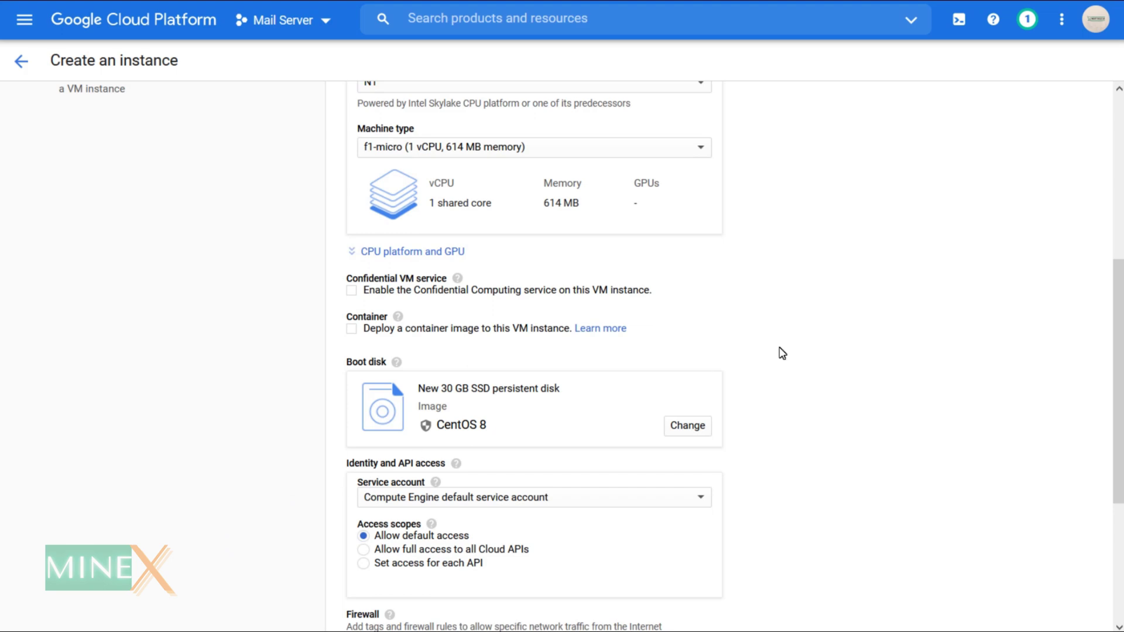
Allow HTTP and HTTPS traffic and create instance-1.
scroll(826, 348, up, 6)
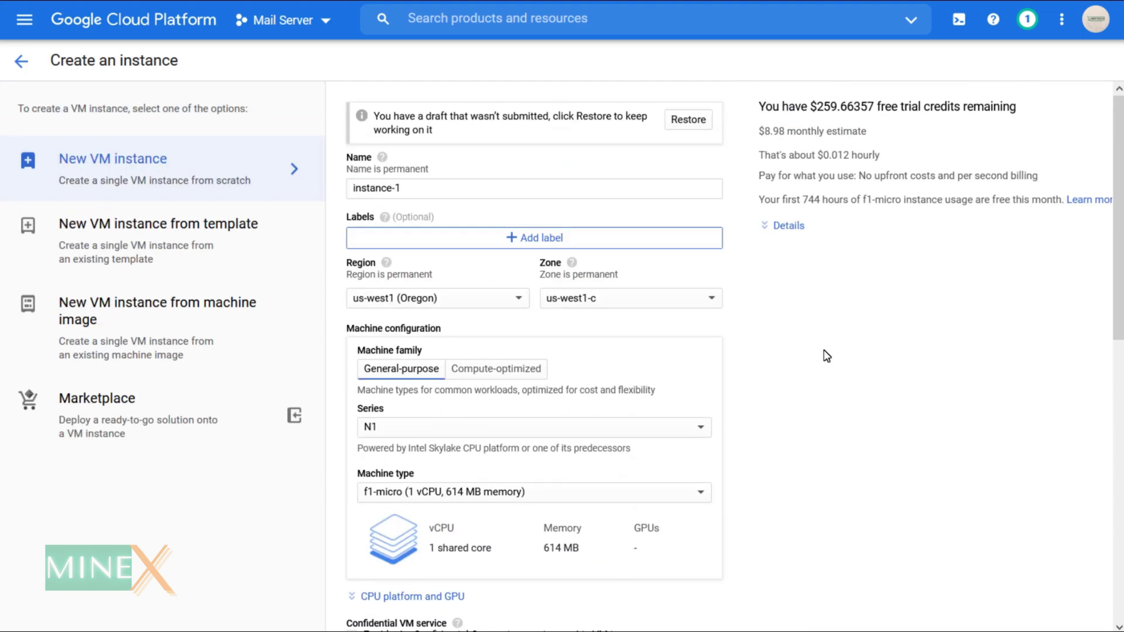
scroll(826, 356, down, 2)
scroll(826, 356, up, 2)
scroll(826, 356, down, 7)
scroll(826, 356, down, 3)
click(351, 395)
click(355, 410)
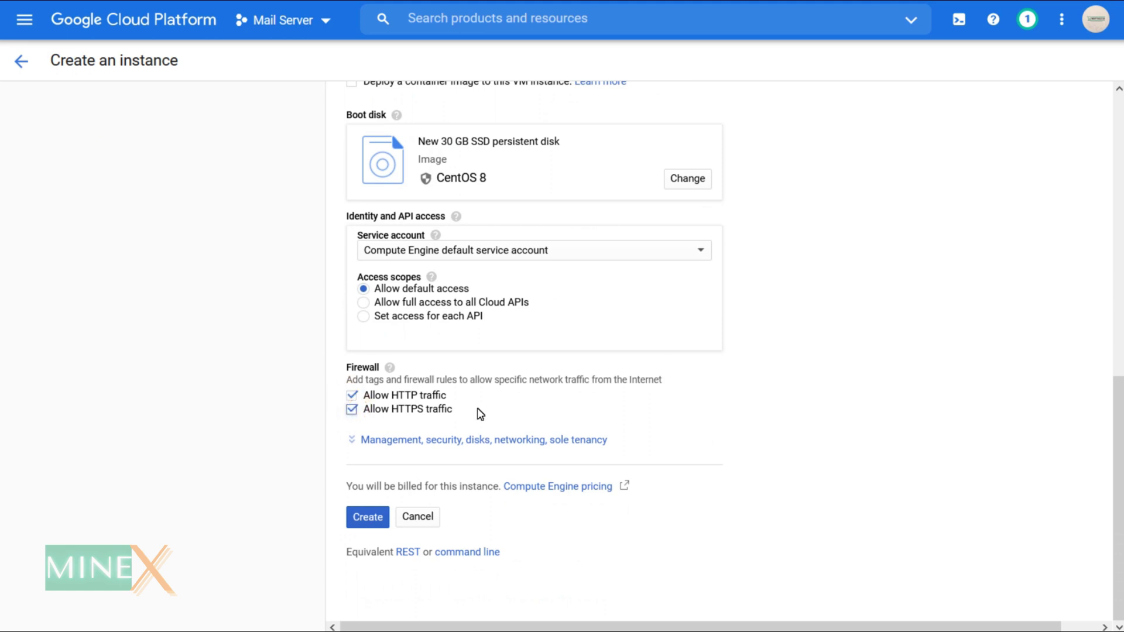
click(363, 524)
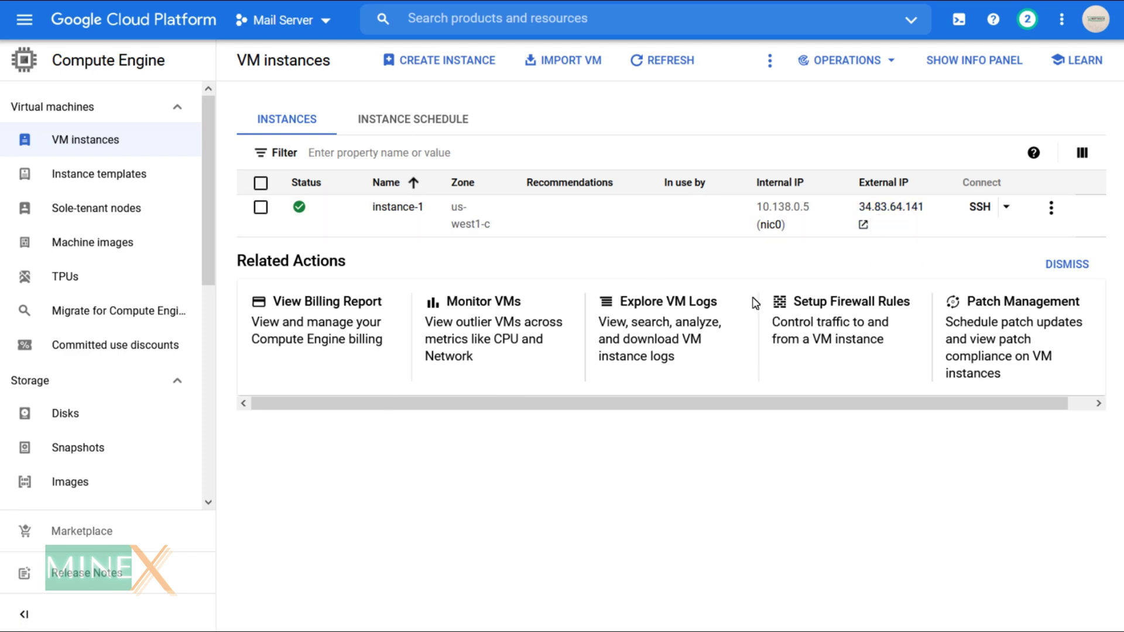
Copy the external IP 34.83.64.141 and point minextuts.com's mail A record at it in Cloudflare.
click(878, 225)
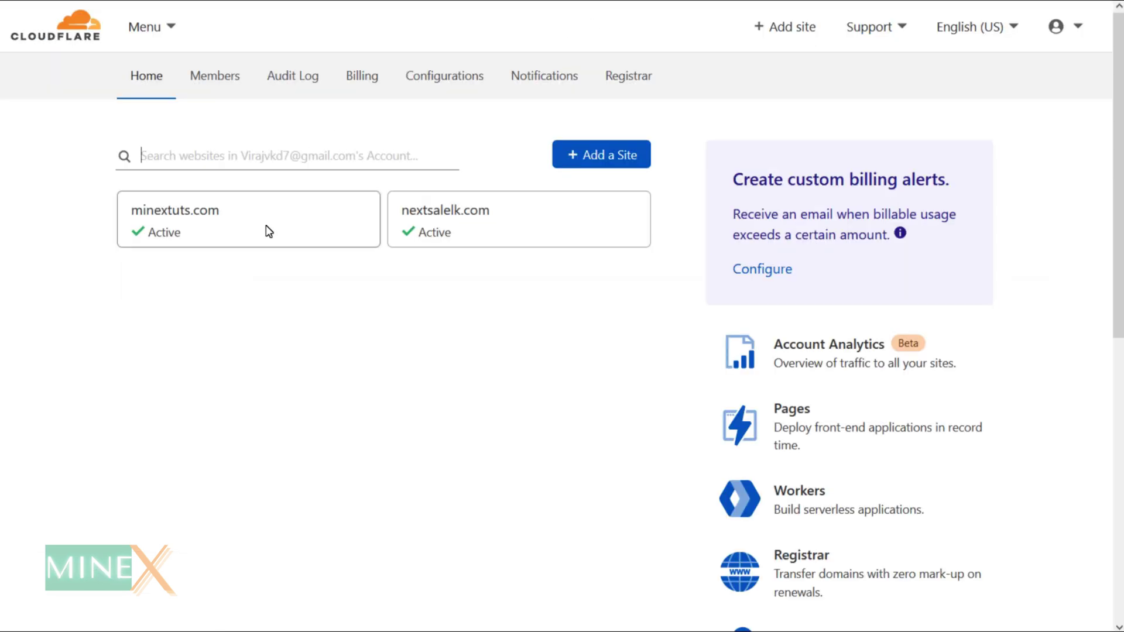
click(267, 237)
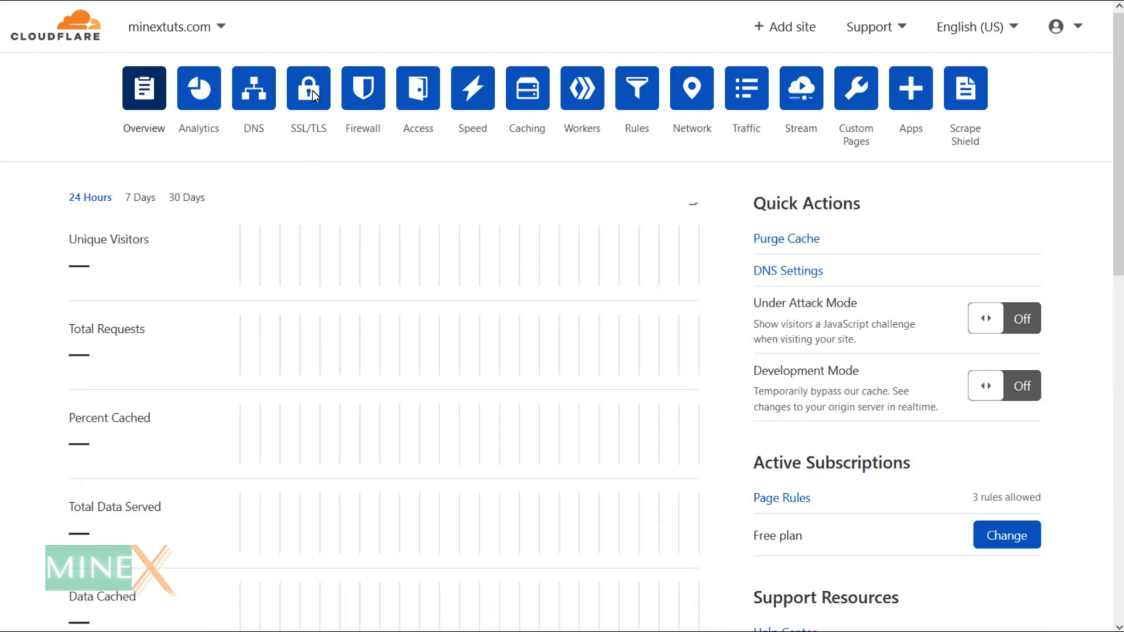
click(253, 88)
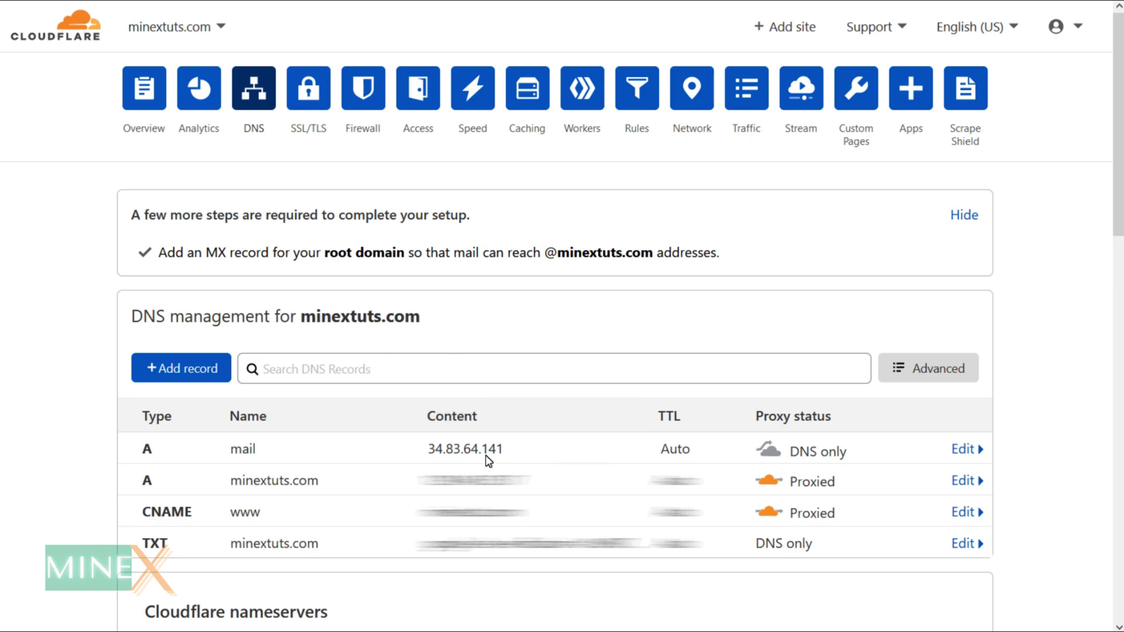
click(961, 449)
scroll(638, 460, down, 4)
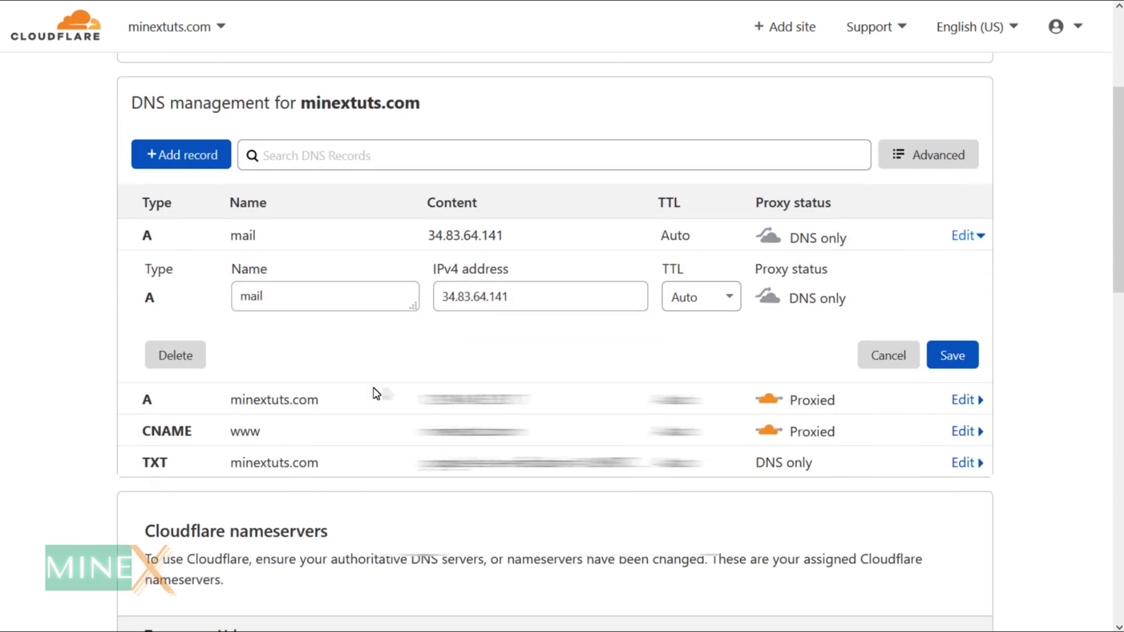
double_click(527, 292)
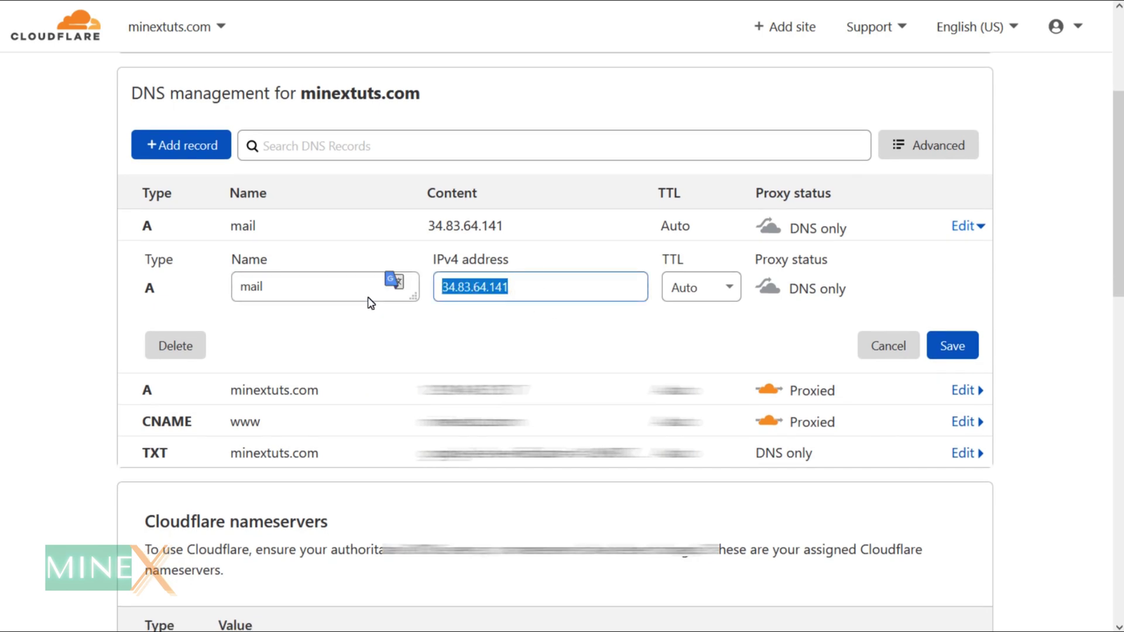
click(958, 345)
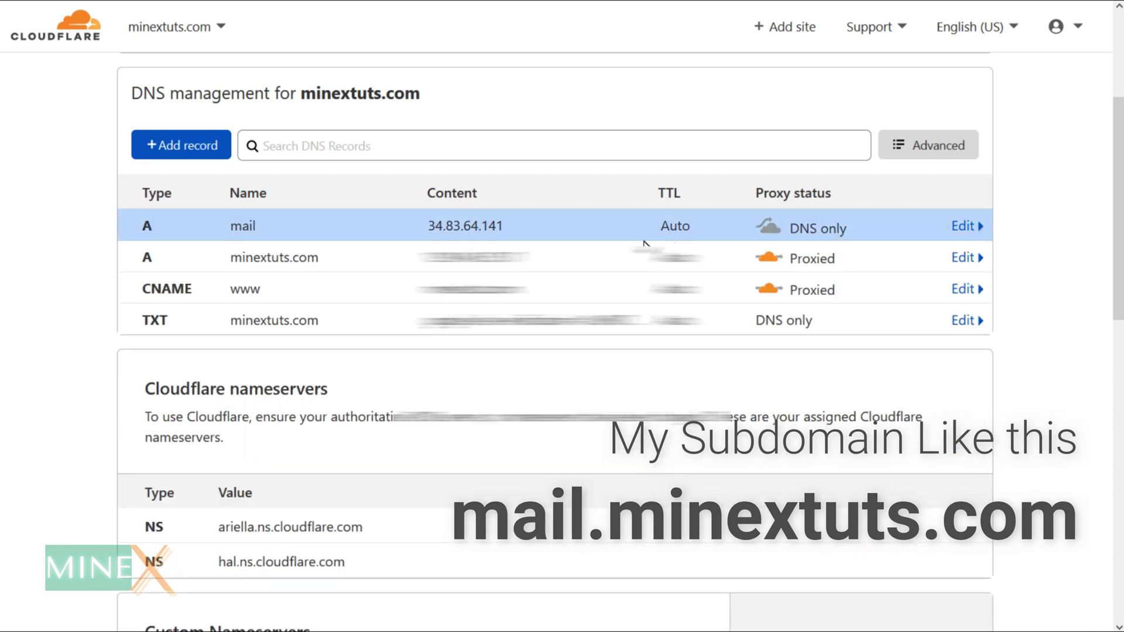
scroll(601, 144, up, 3)
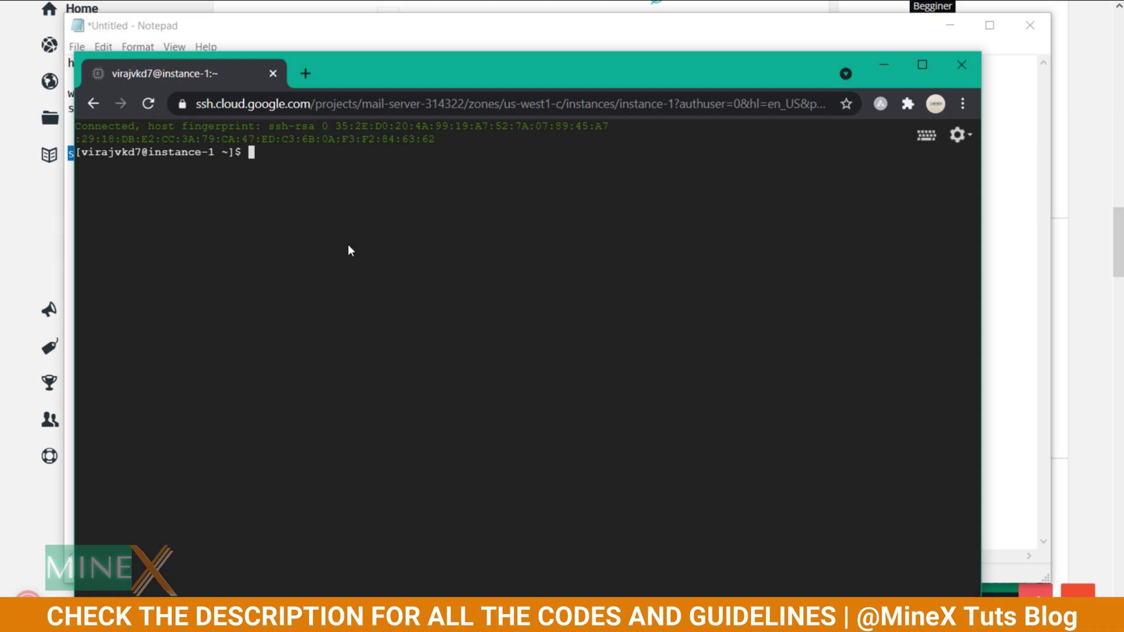
Check memory with free -m and write the 3 GB swap file /mnt/swap.0 with dd.
text(free -m)
key(Return)
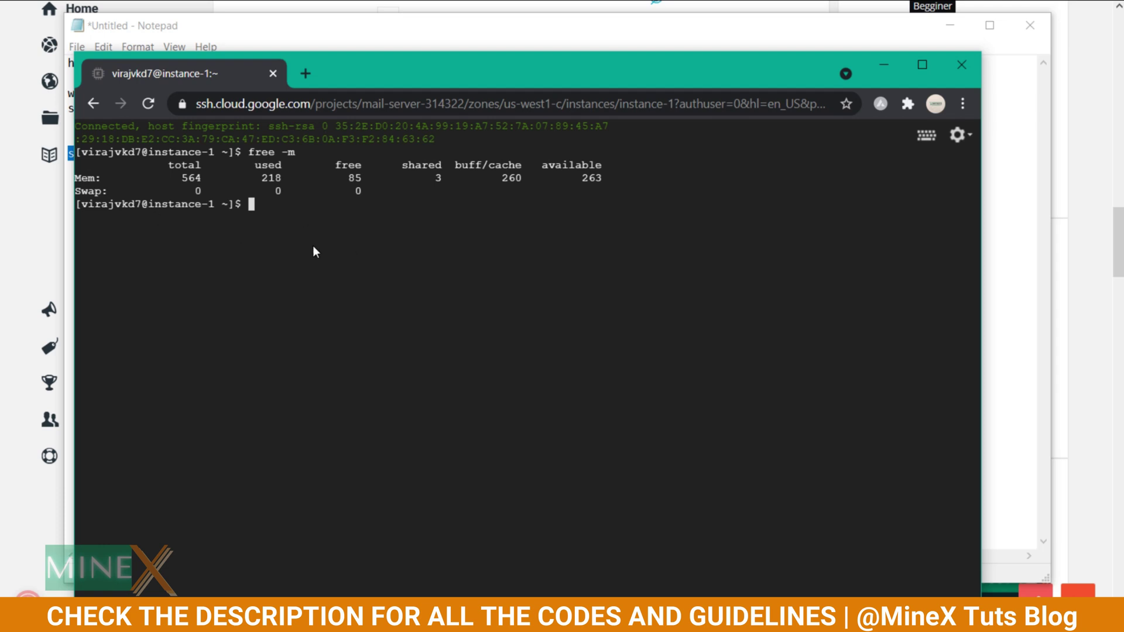
key(ctrl+v)
key(Return)
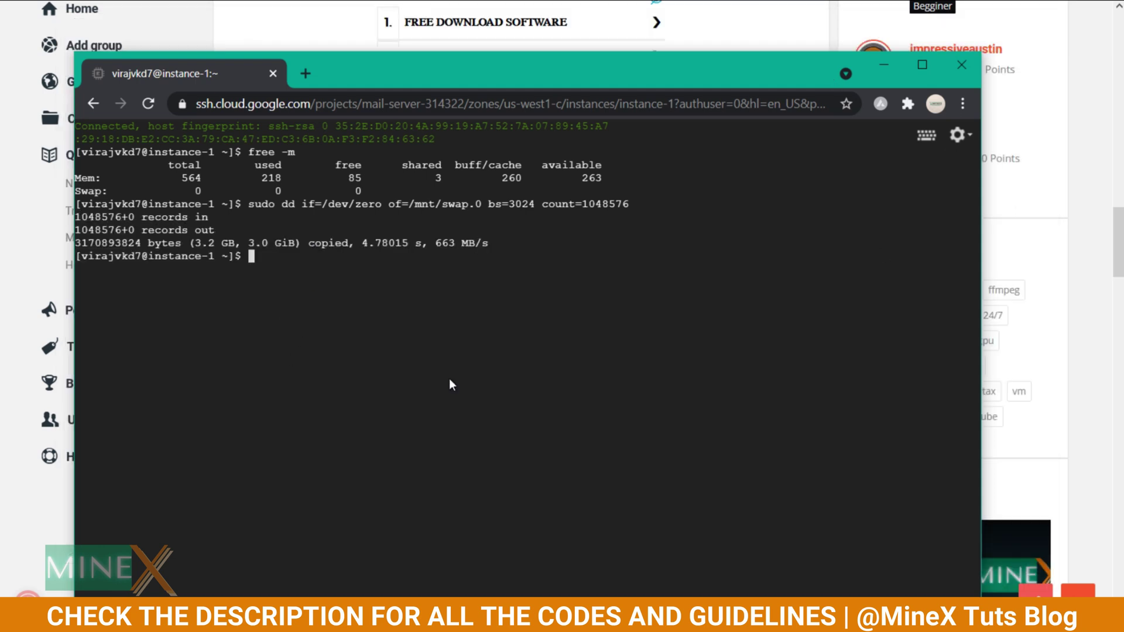
Format /mnt/swap.0 with mkswap and switch to a root shell.
key(ctrl+v)
key(Return)
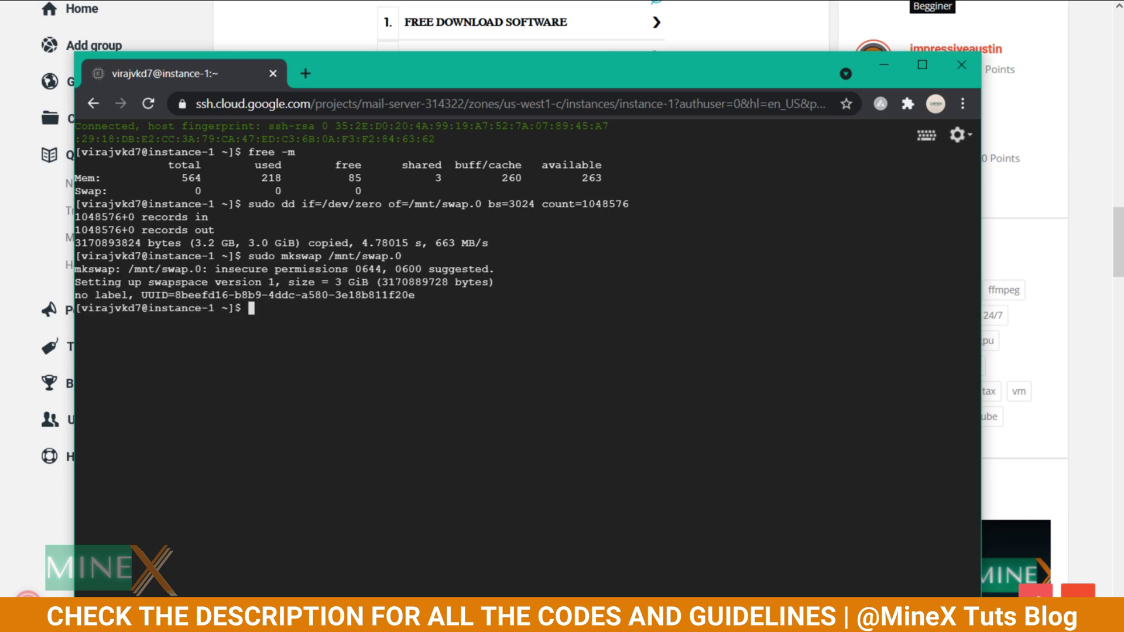
key(ctrl+v)
key(Return)
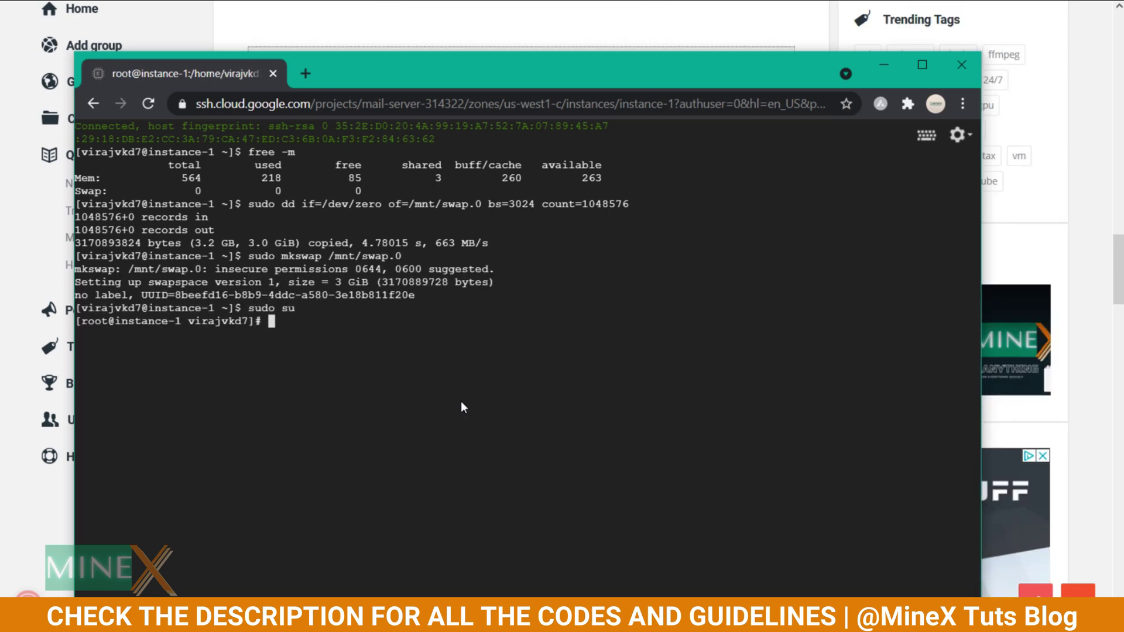
Append the /mnt/swap.0 swap entry to /etc/fstab using the blog's echo command.
key(alt+Tab)
scroll(472, 518, down, 6)
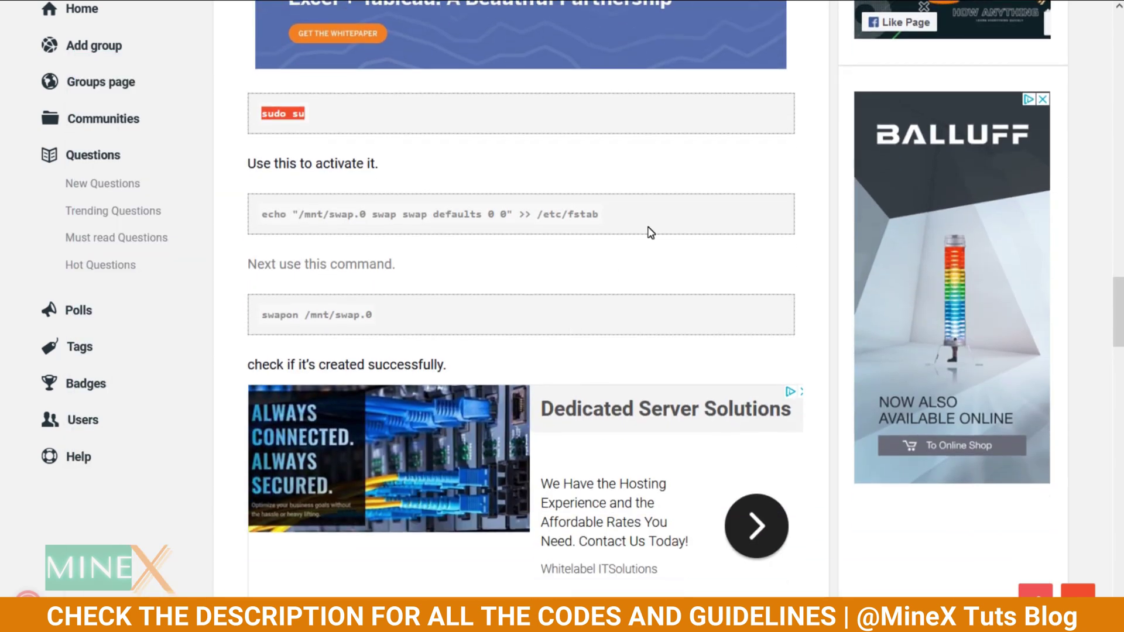
drag(596, 227, 262, 227)
key(ctrl+c)
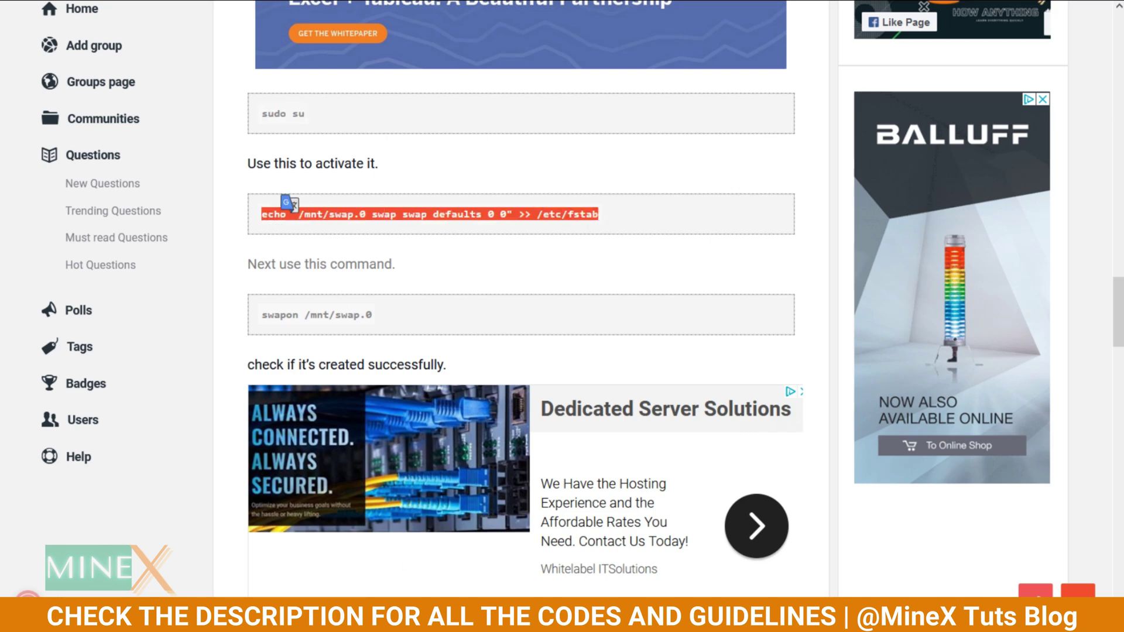
key(alt+Tab)
key(ctrl+v)
key(Return)
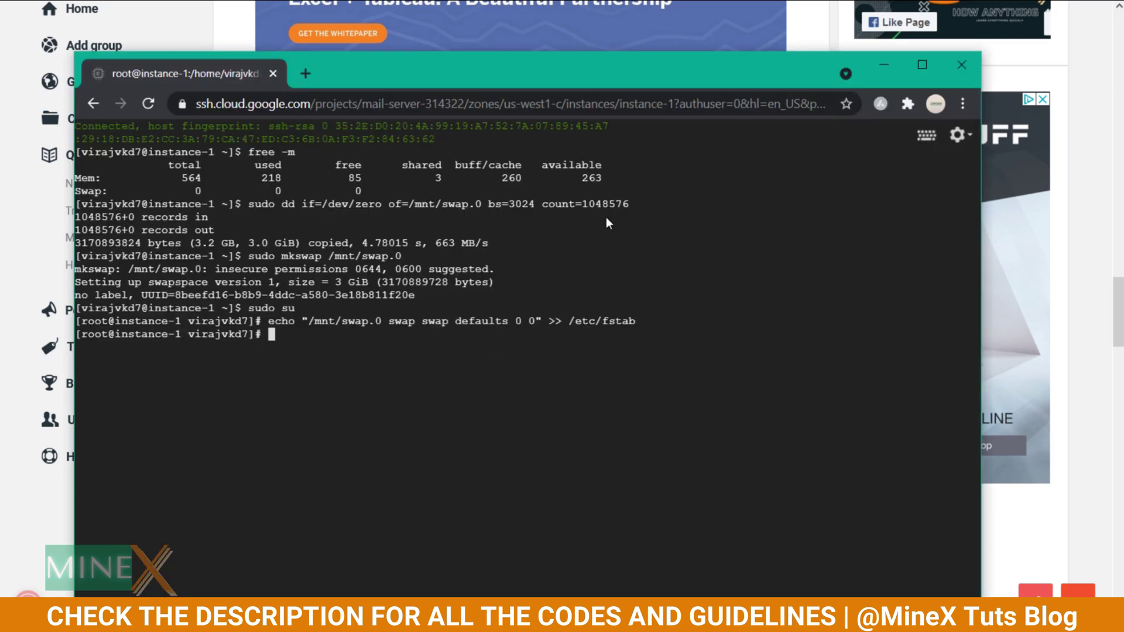
Activate the swap file with swapon /mnt/swap.0.
key(alt+Tab)
scroll(386, 252, down, 2)
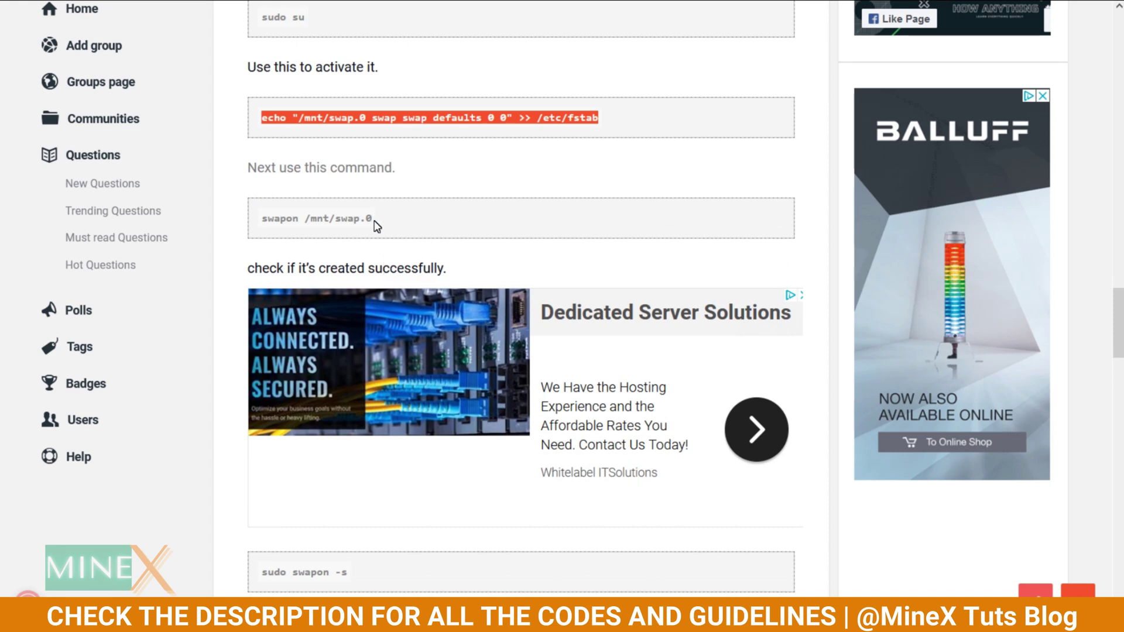
drag(375, 219, 261, 220)
key(ctrl+c)
key(alt+Tab)
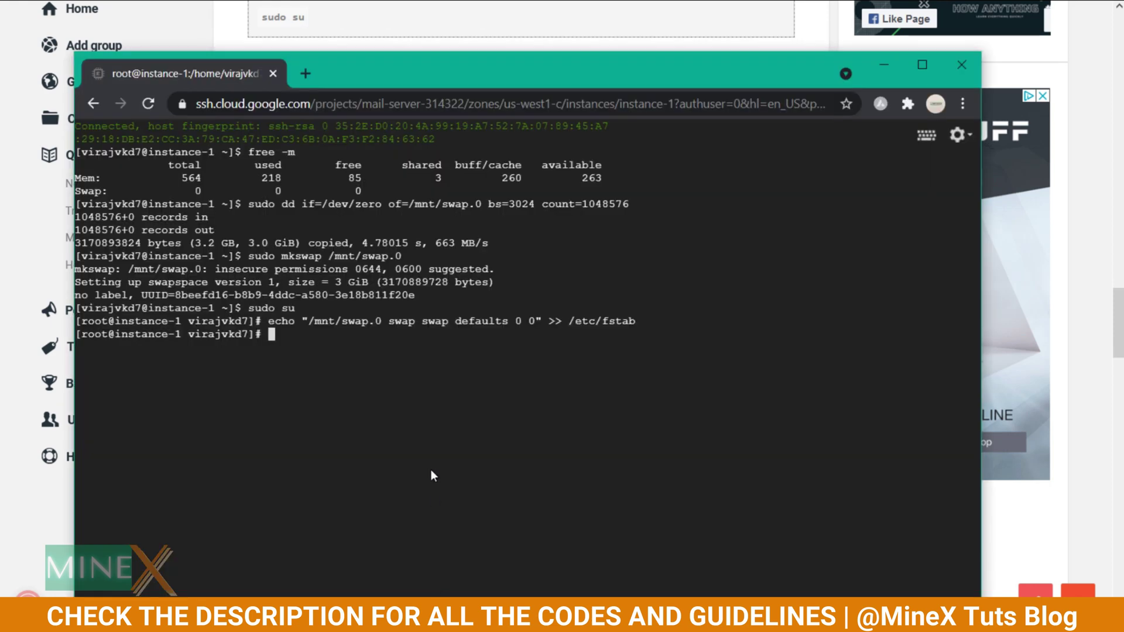
key(ctrl+v)
key(Return)
Verify the swap with sudo swapon -s and free -m, showing 3023 MB swap.
key(alt+Tab)
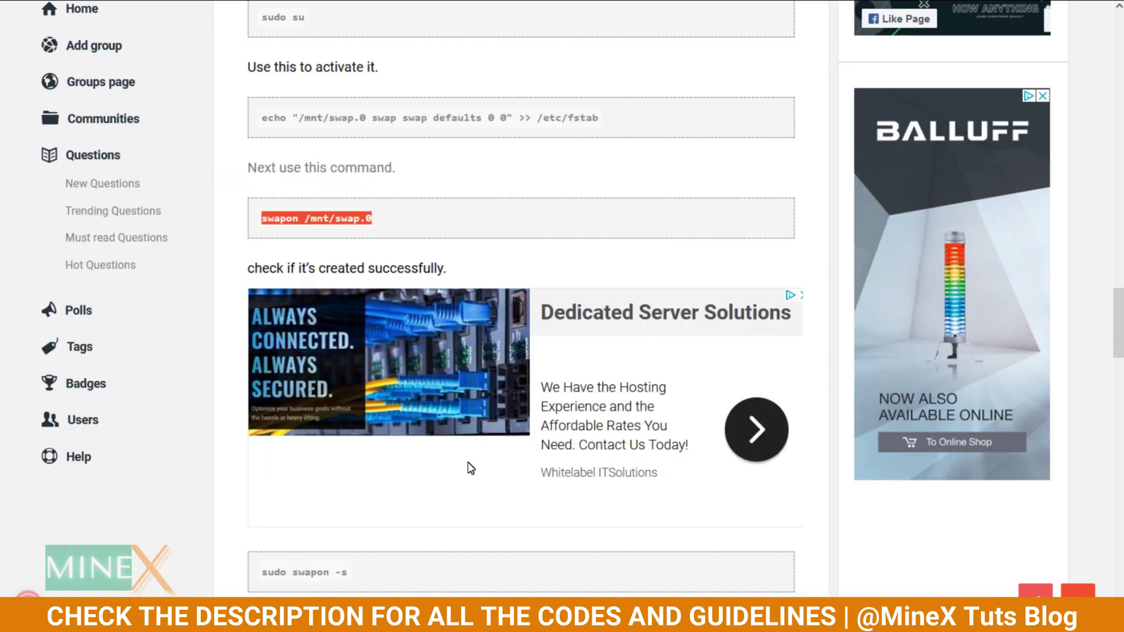
drag(351, 573, 262, 572)
key(ctrl+c)
key(alt+Tab)
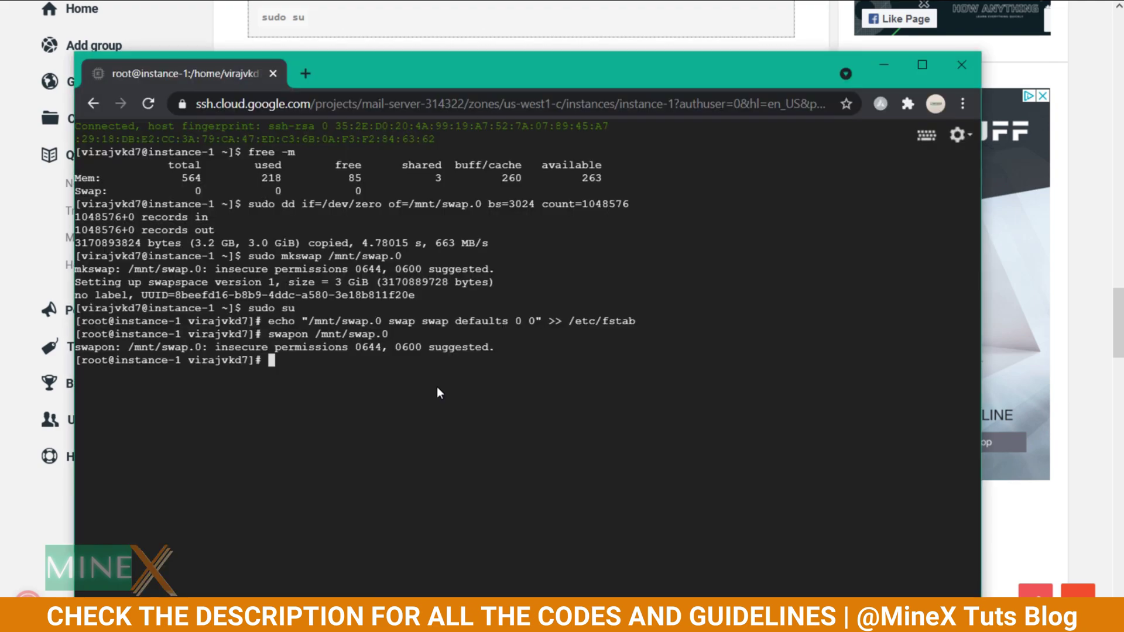
key(ctrl+v)
key(Return)
key(alt+Tab)
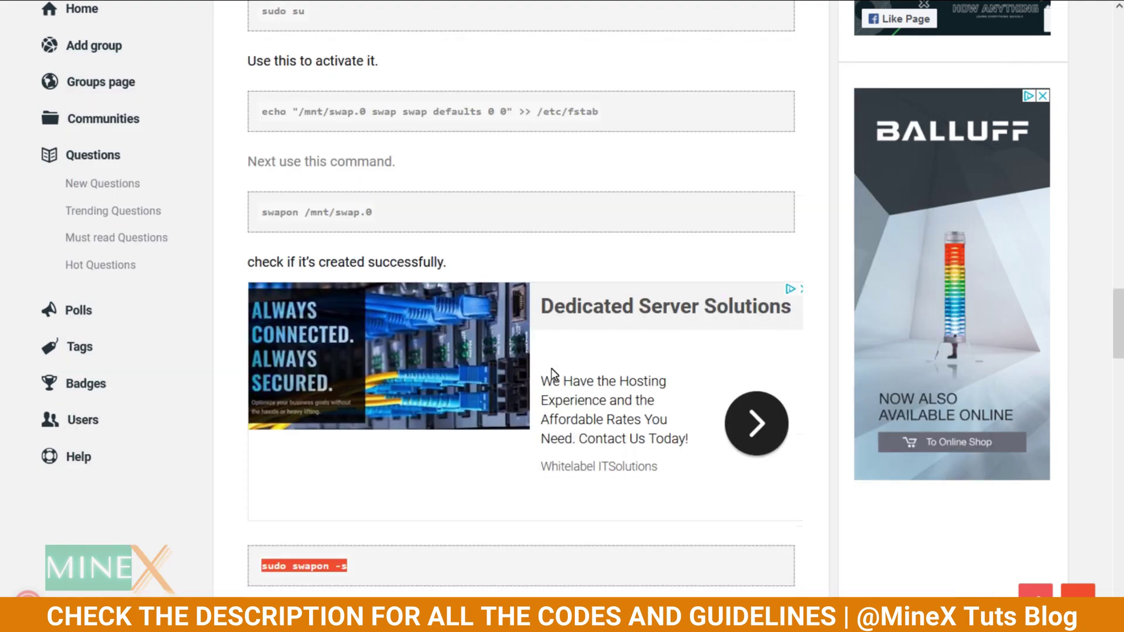
scroll(549, 371, down, 7)
key(alt+Tab)
text(free -m)
key(Return)
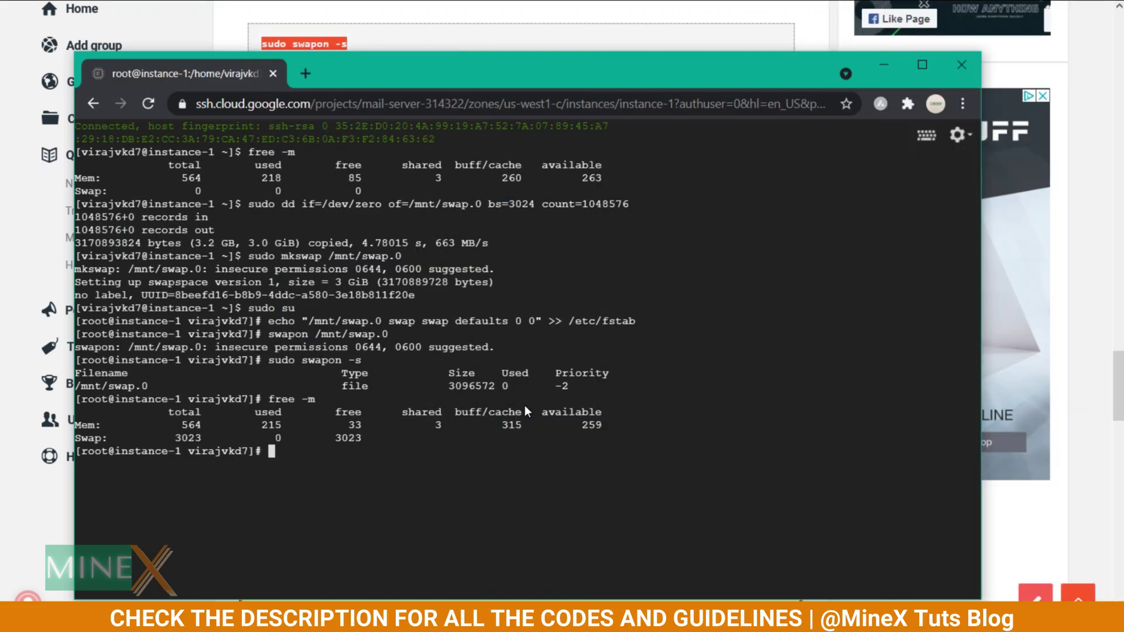
Exit the root shell, reopen one with sudo -i, and enter sudo yum update.
text(exit)
key(Return)
text(sudo -i)
key(Return)
text(sudo yum update)
Run the package update and answer y, upgrading google-cloud-sdk to 341.0.0-1.
key(Return)
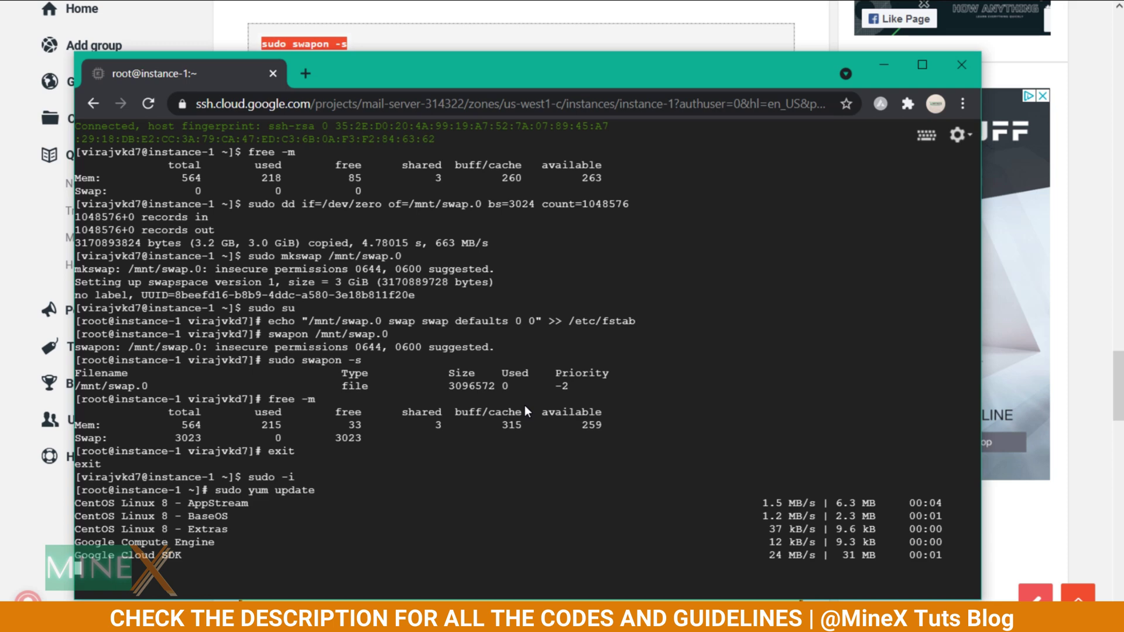
text(y)
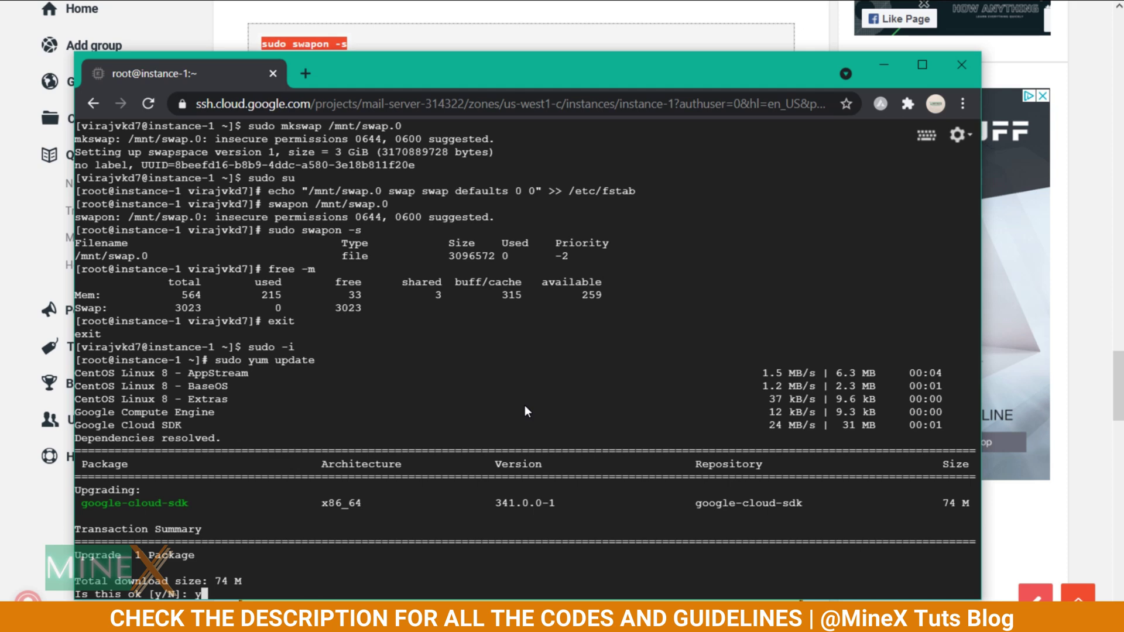
key(Return)
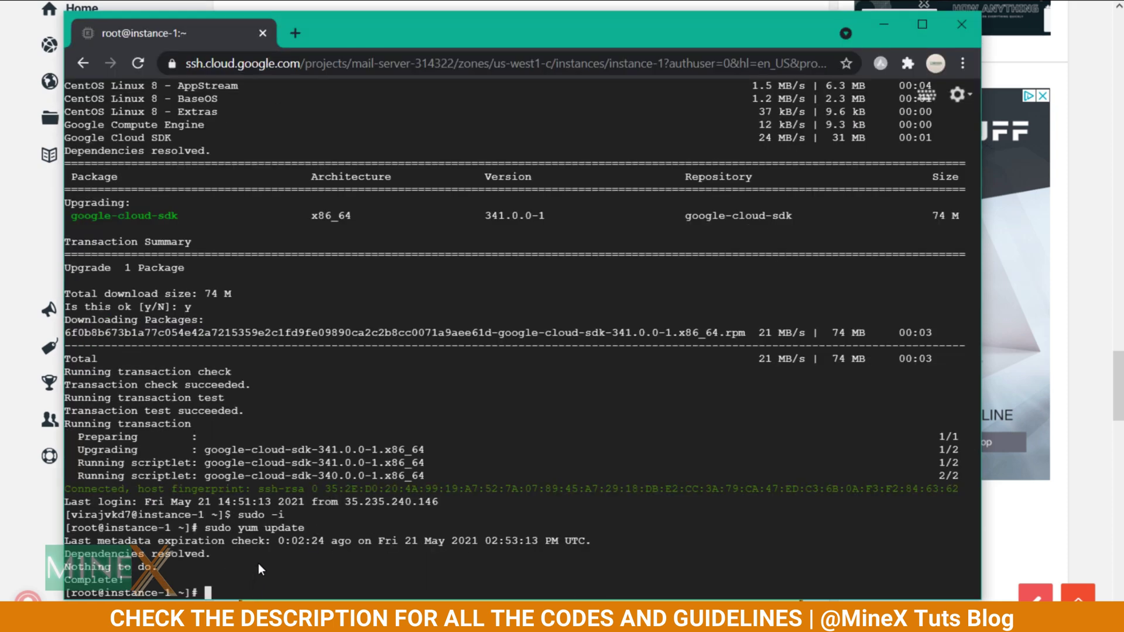
Change the root password with passwd, entering the new password twice.
text(passwd)
key(Return)
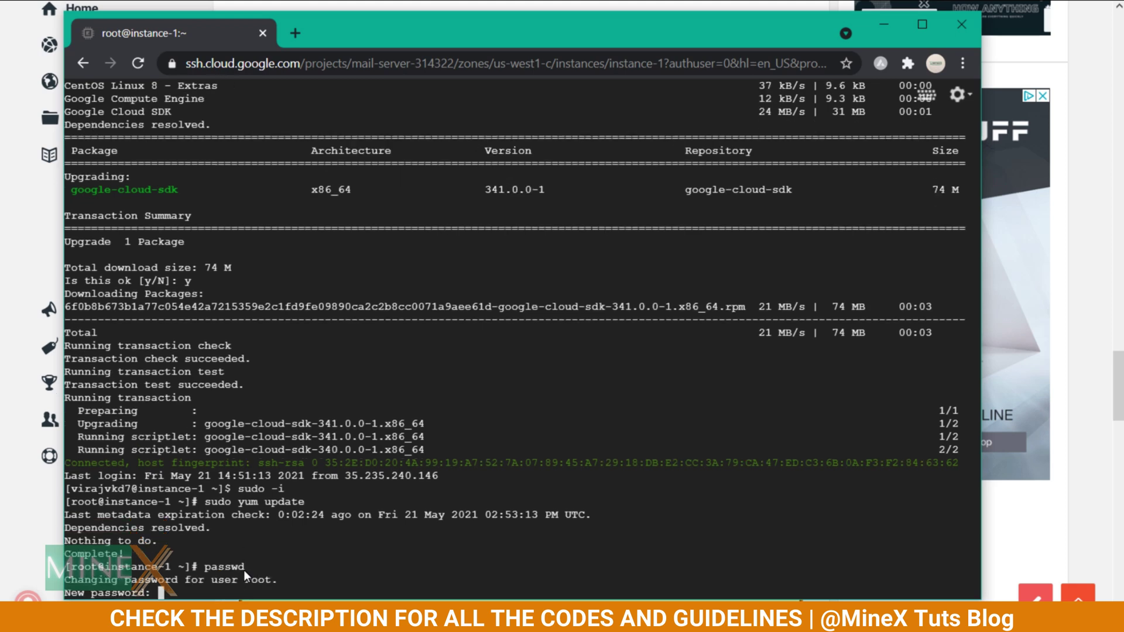
key(Return)
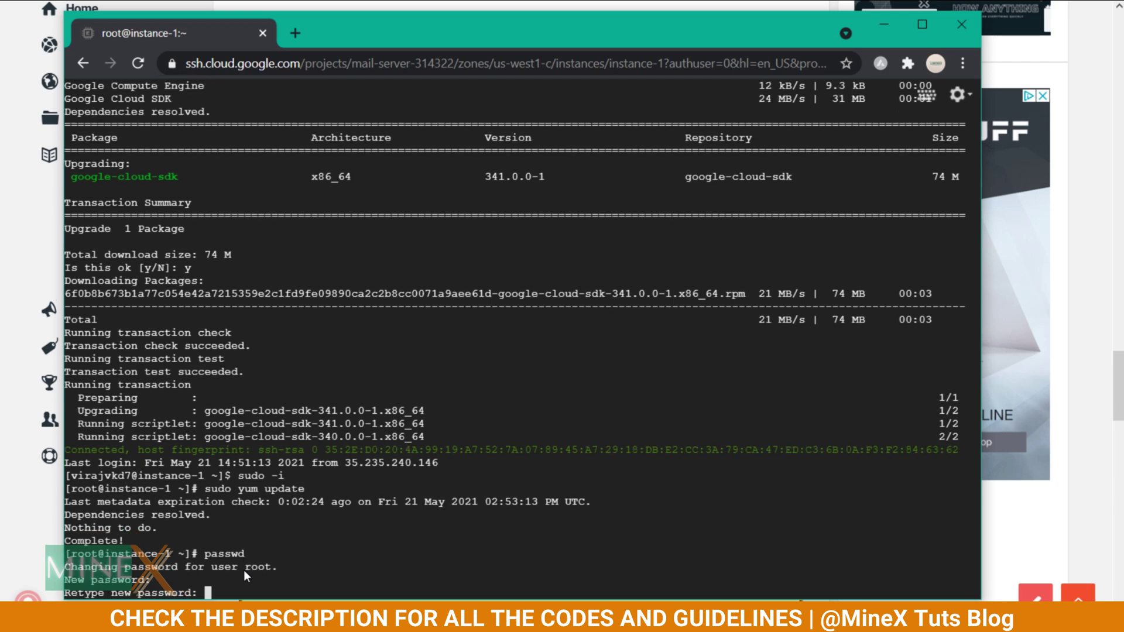
key(Return)
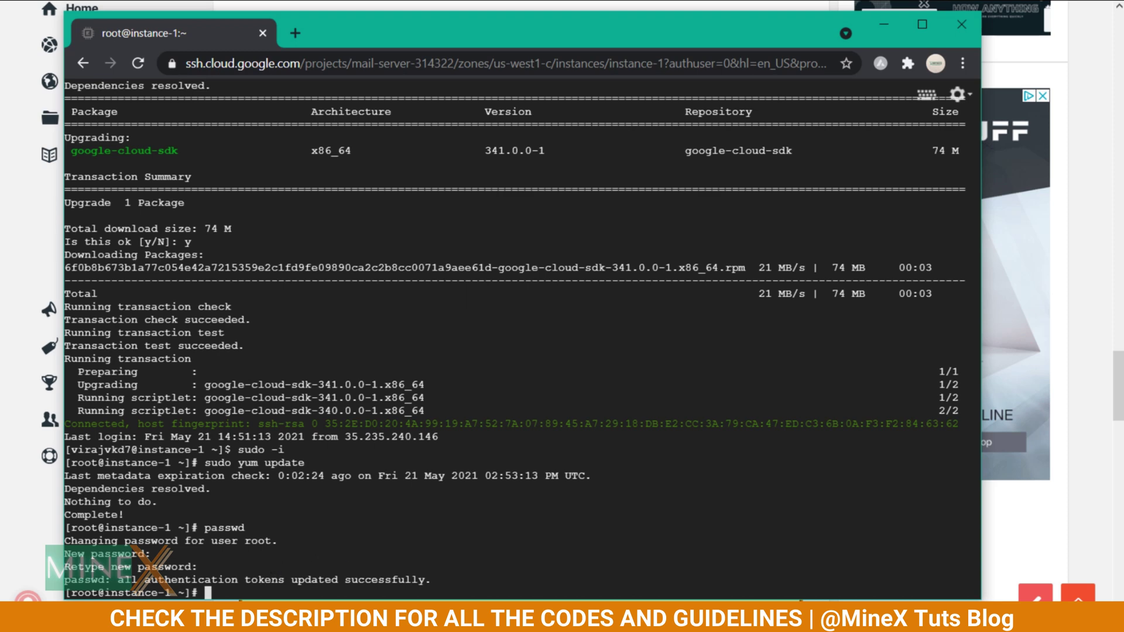
Set the hostname to mail.minextuts.com with hostnamectl, then start dnf install wget.
key(alt+Tab)
click(376, 65)
key(shift+Home)
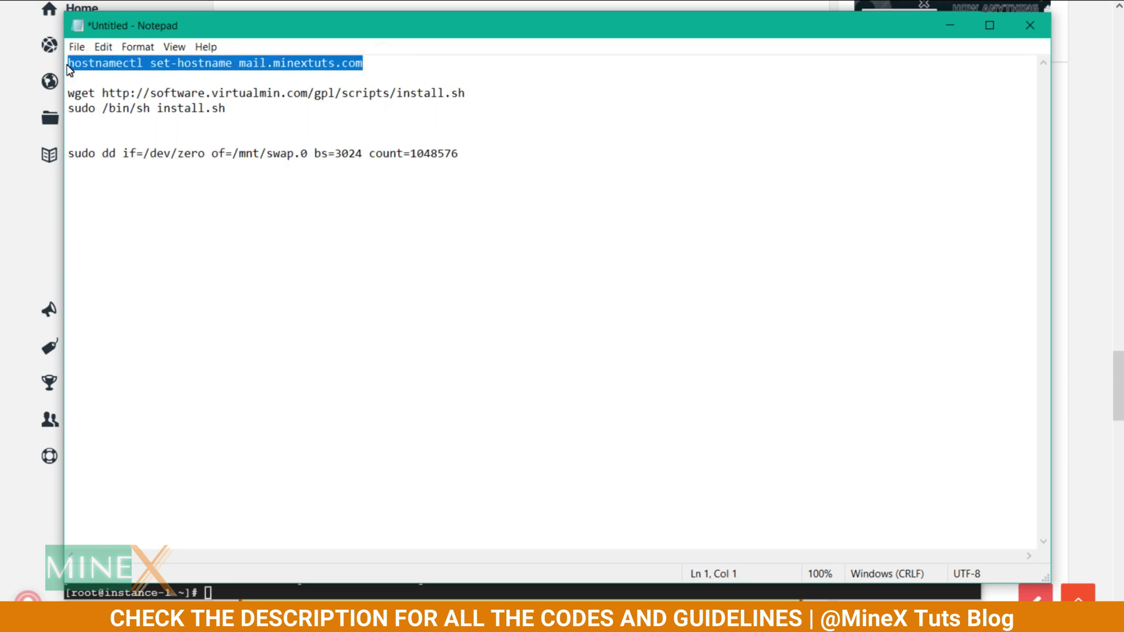
key(ctrl+c)
key(alt+Tab)
key(ctrl+v)
key(Return)
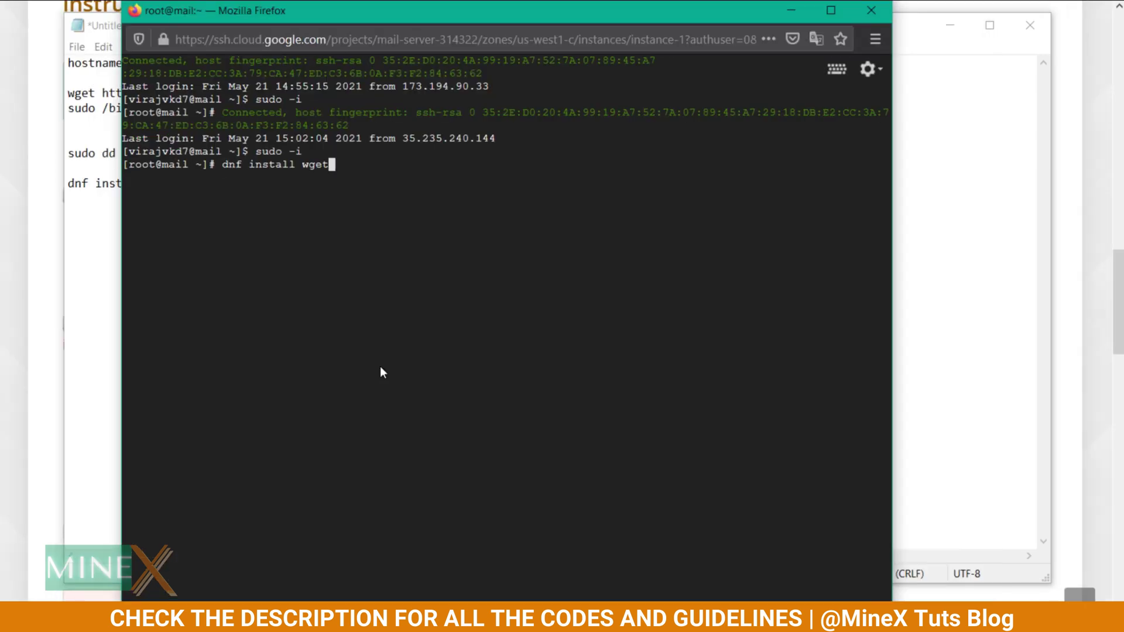
key(Return)
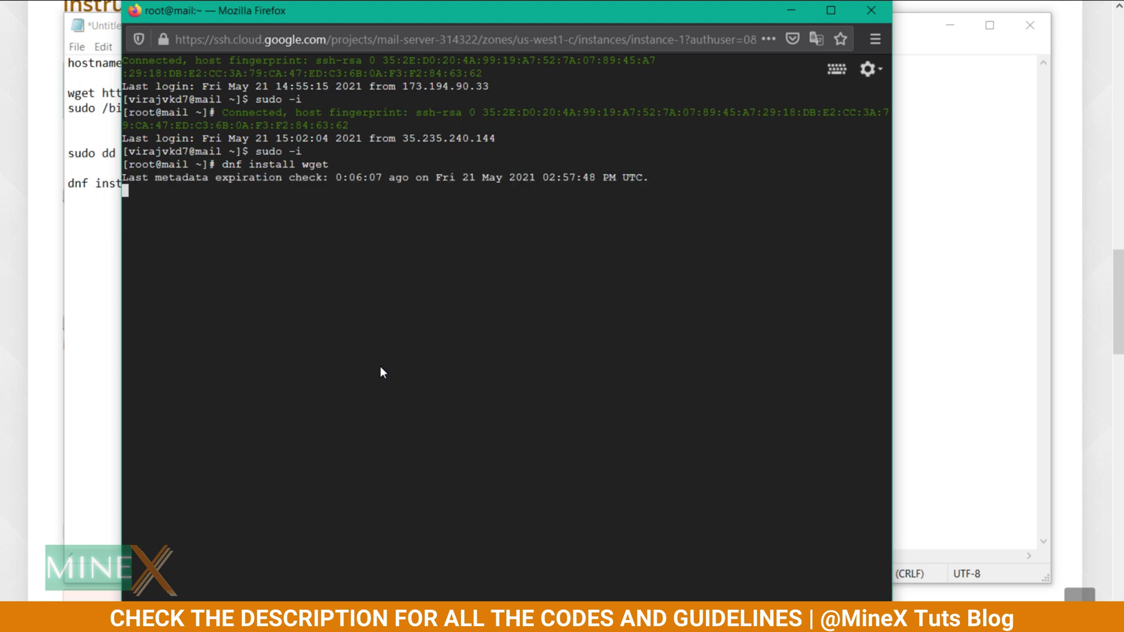
Confirm the wget install, then download Virtualmin's install.sh using the wget command from the notes.
text(y)
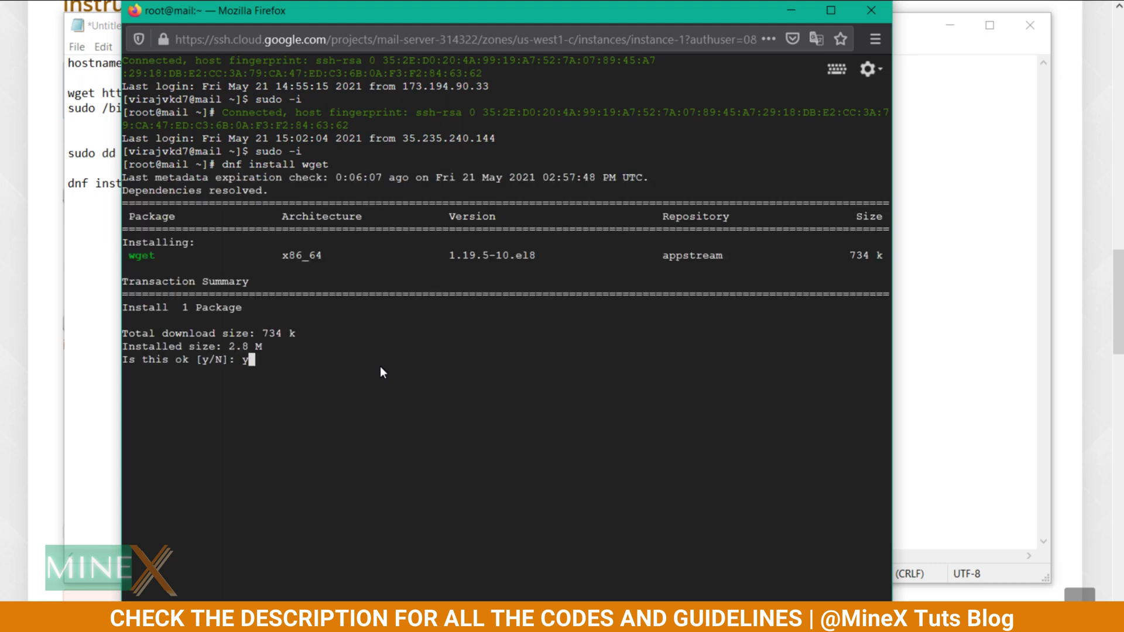
key(Return)
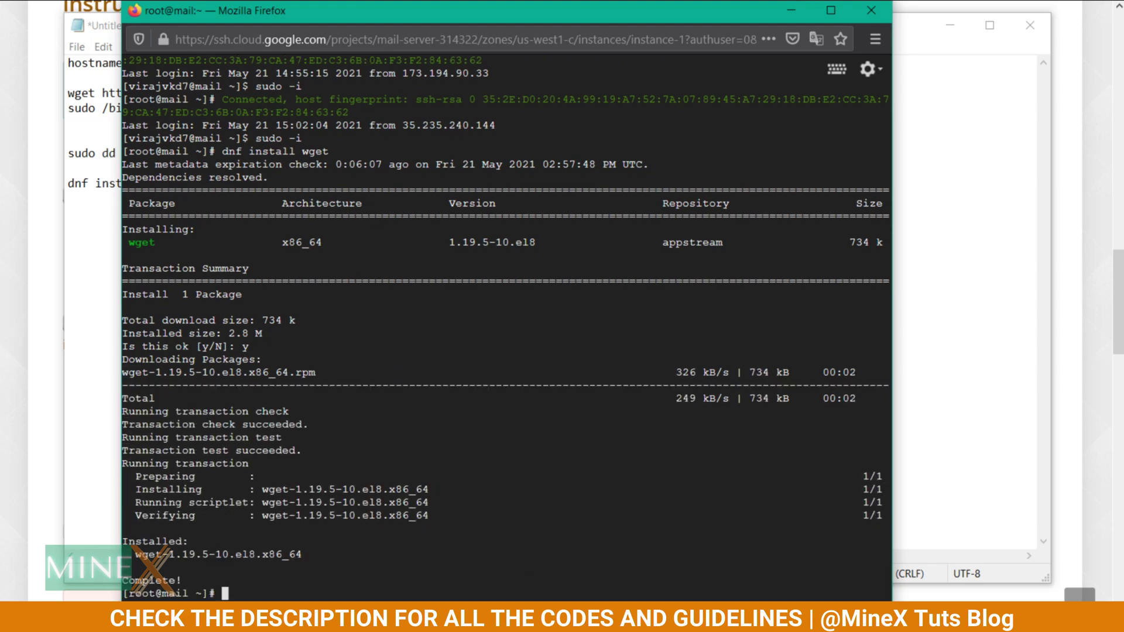
key(alt+Tab)
drag(467, 93, 70, 100)
key(ctrl+c)
key(alt+Tab)
key(ctrl+v)
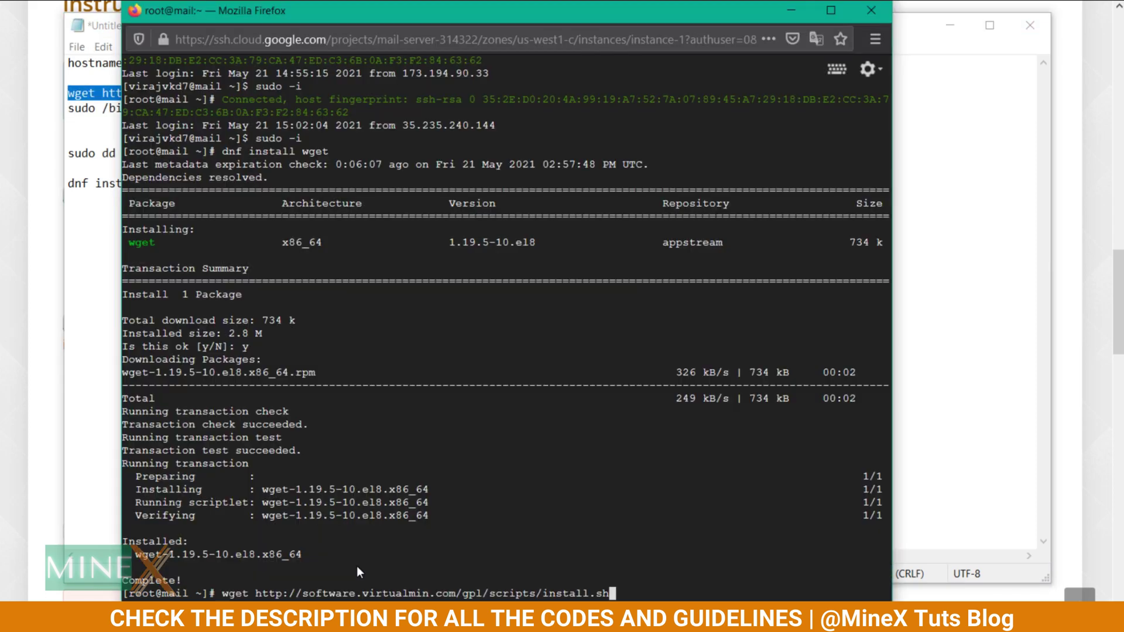
key(Return)
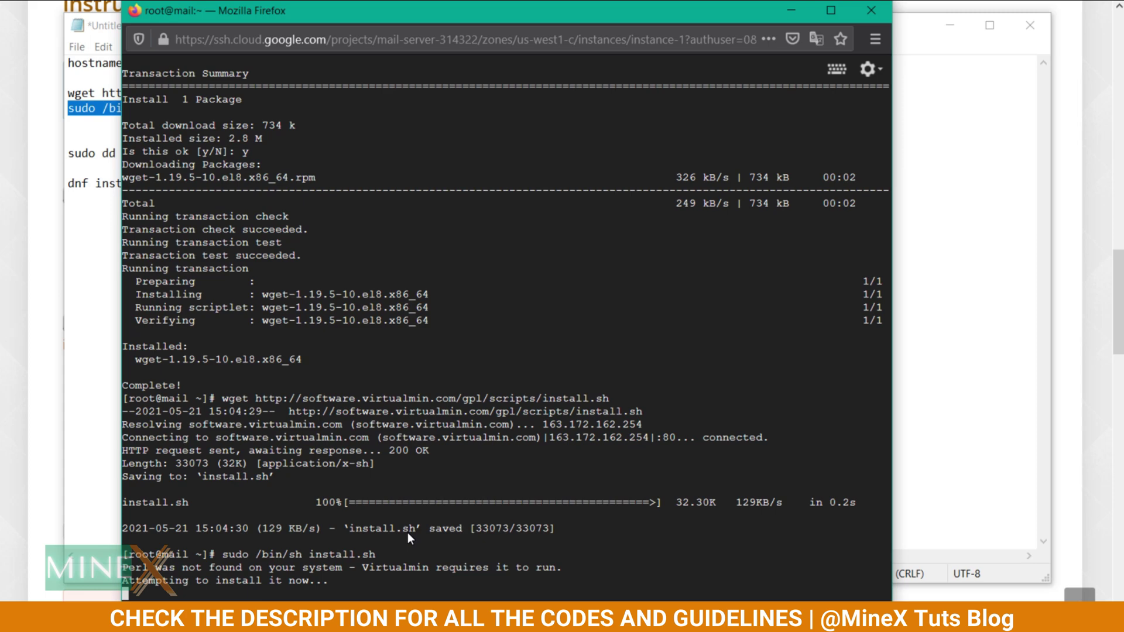
text(y)
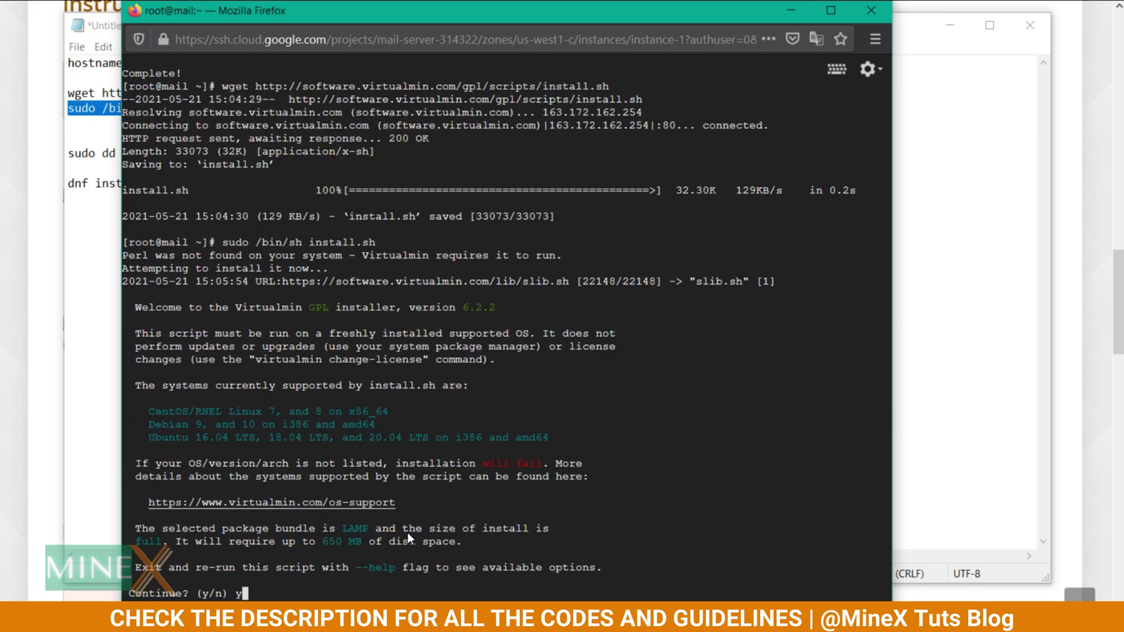
key(Return)
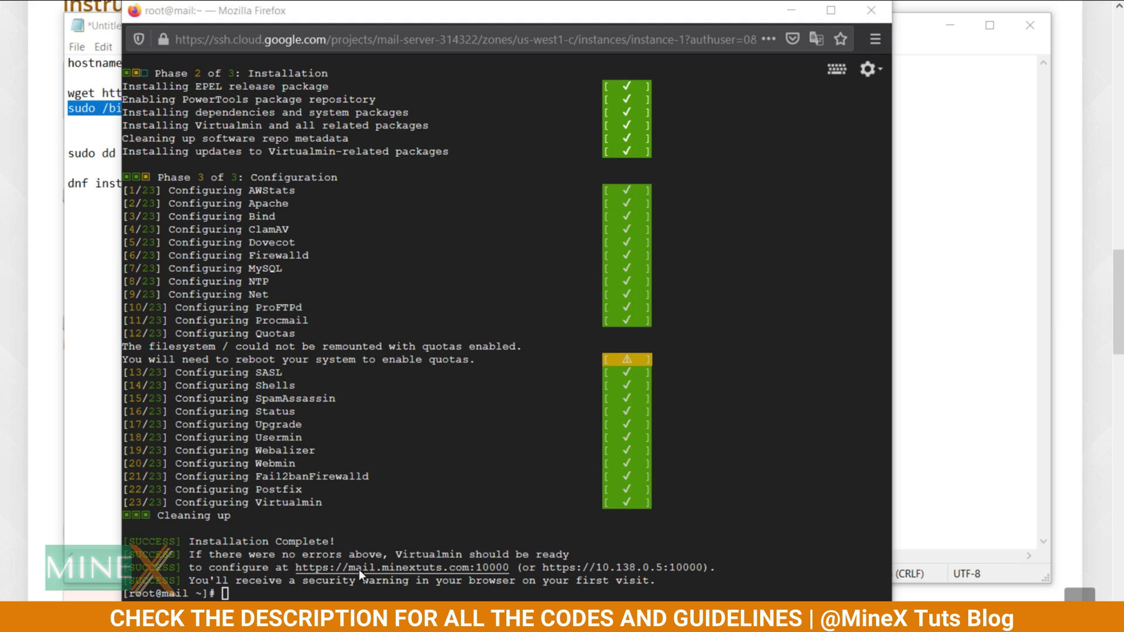
drag(292, 568, 508, 568)
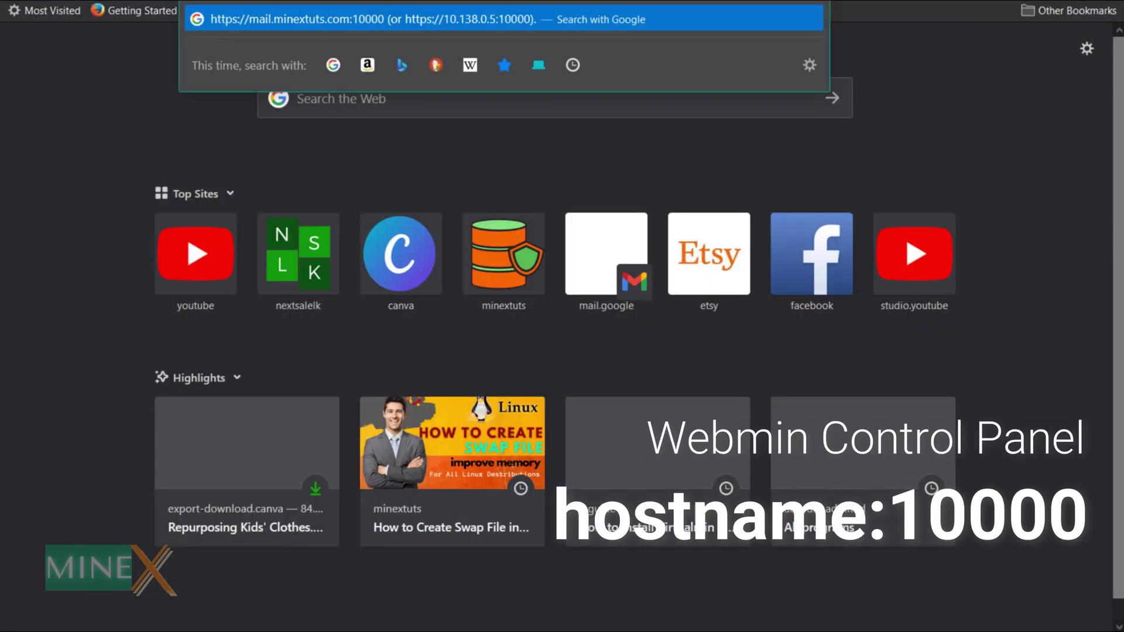
Load mail.minextuts.com:10000, accept the self-signed certificate risk, and sign in as root with Remember me.
key(Return)
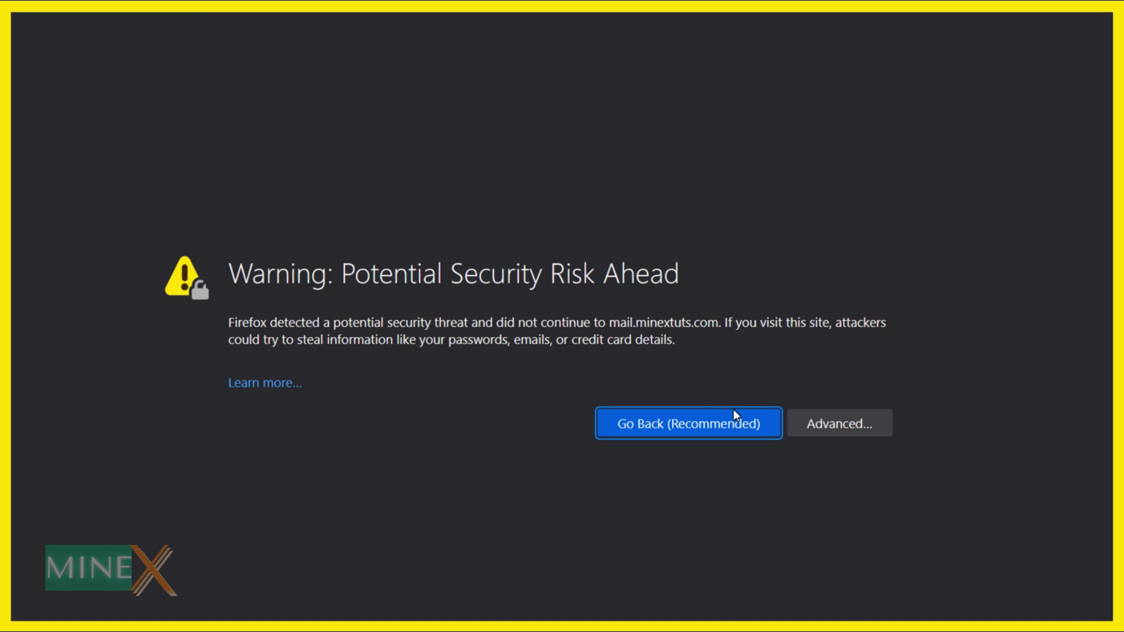
click(854, 423)
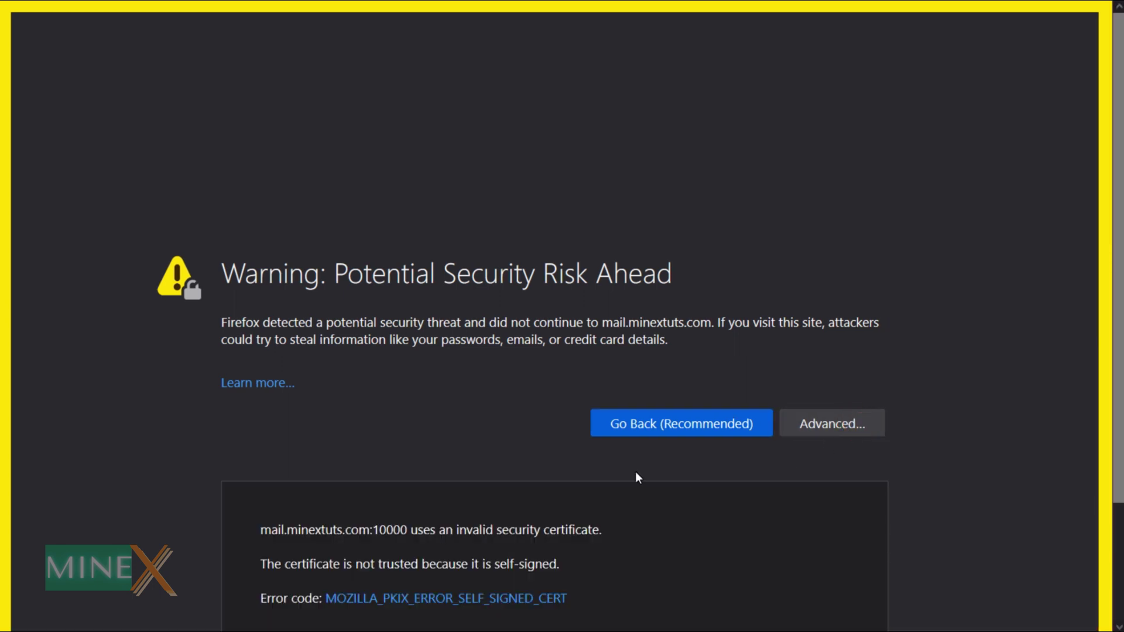
scroll(630, 469, down, 3)
click(733, 550)
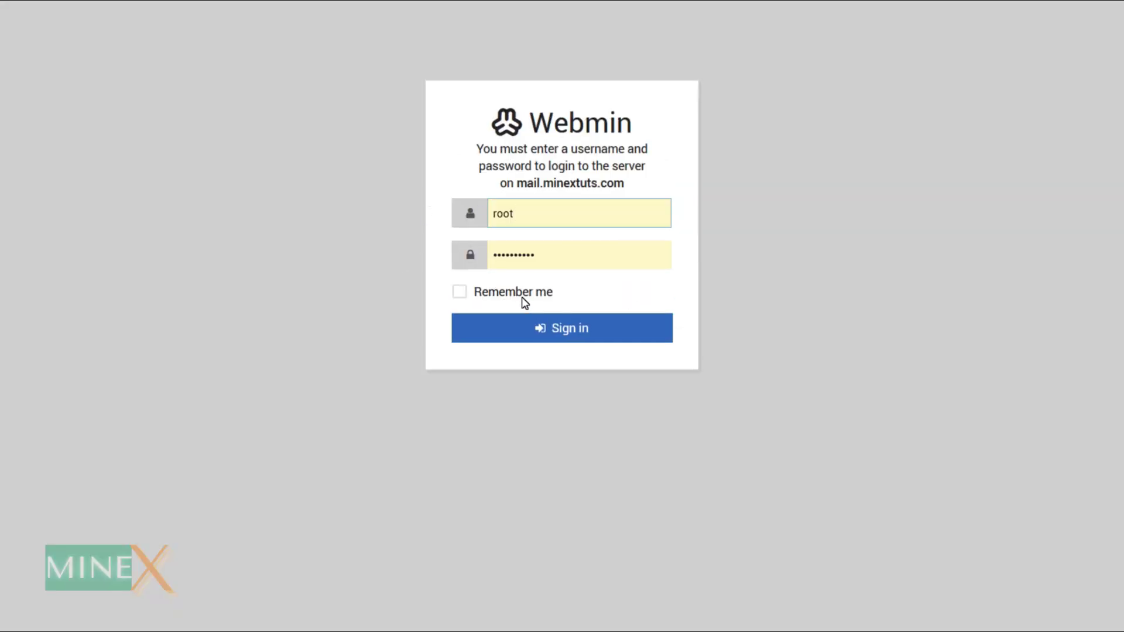
click(522, 296)
click(596, 331)
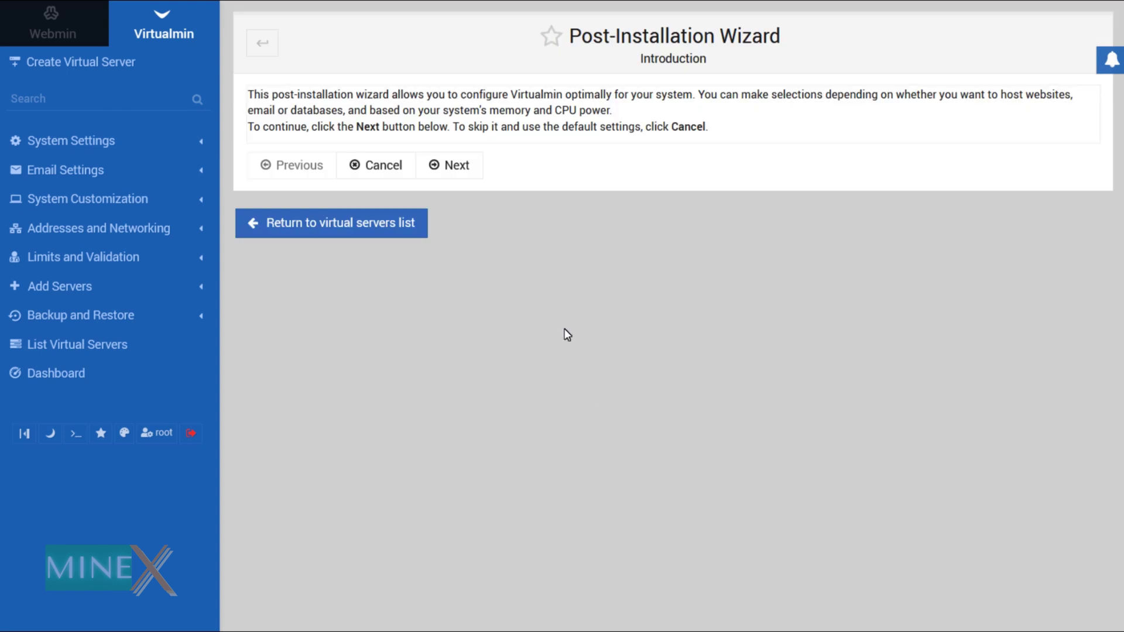
Advance past the Introduction, Memory use, ClamAV and Spam filtering pages, keeping every default.
click(448, 167)
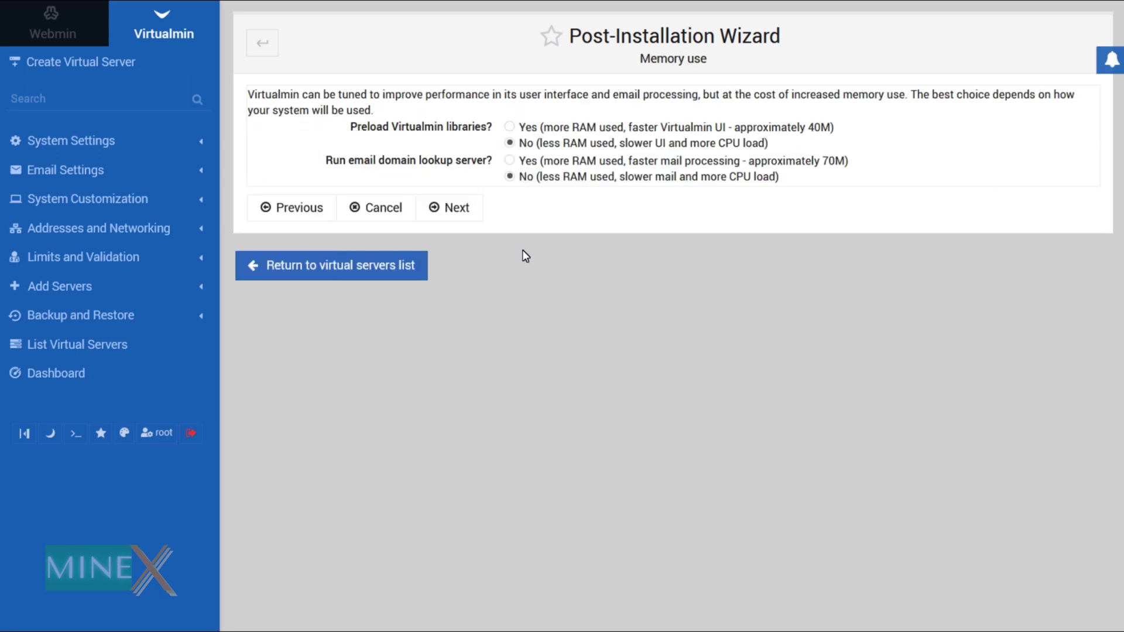
click(466, 210)
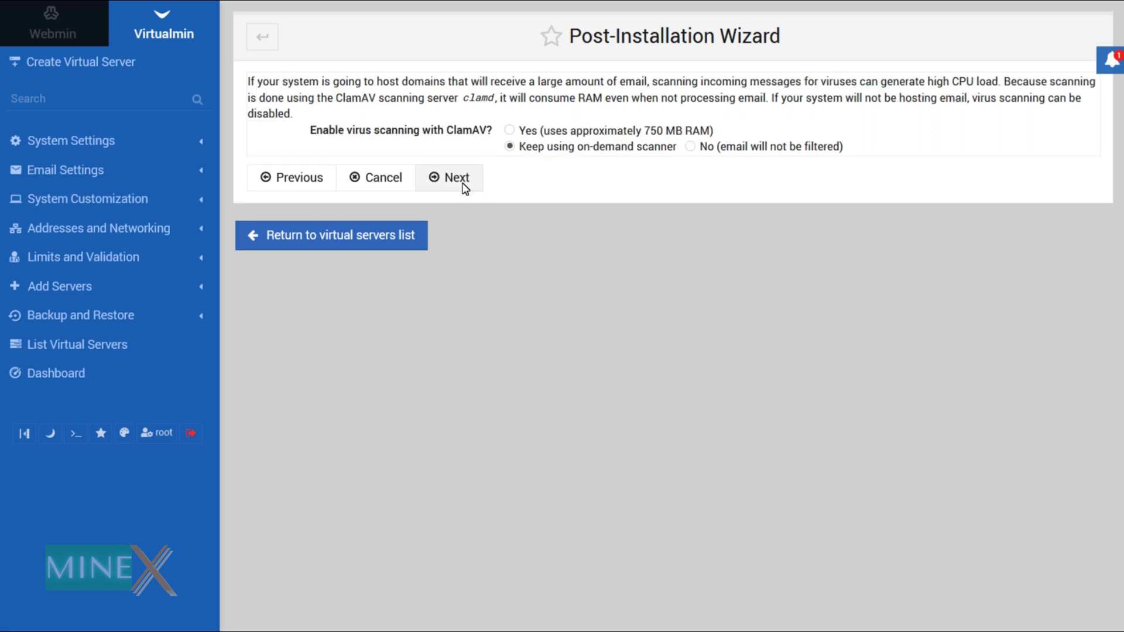
click(464, 182)
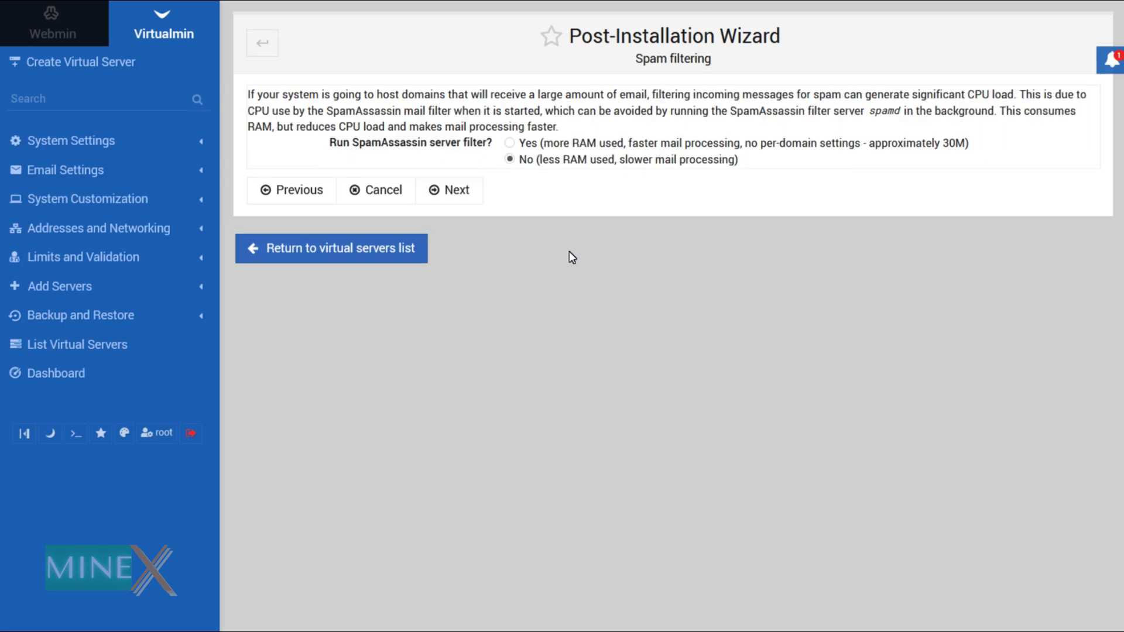
click(472, 195)
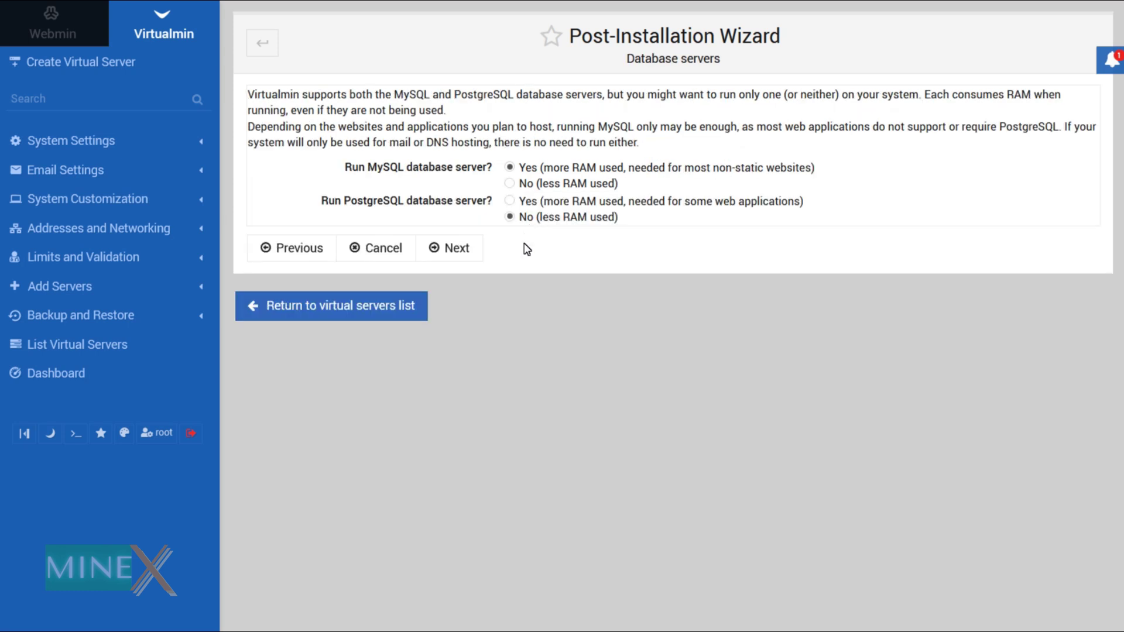
Keep MySQL as the only database server and save the generated password in the notes file.
click(472, 244)
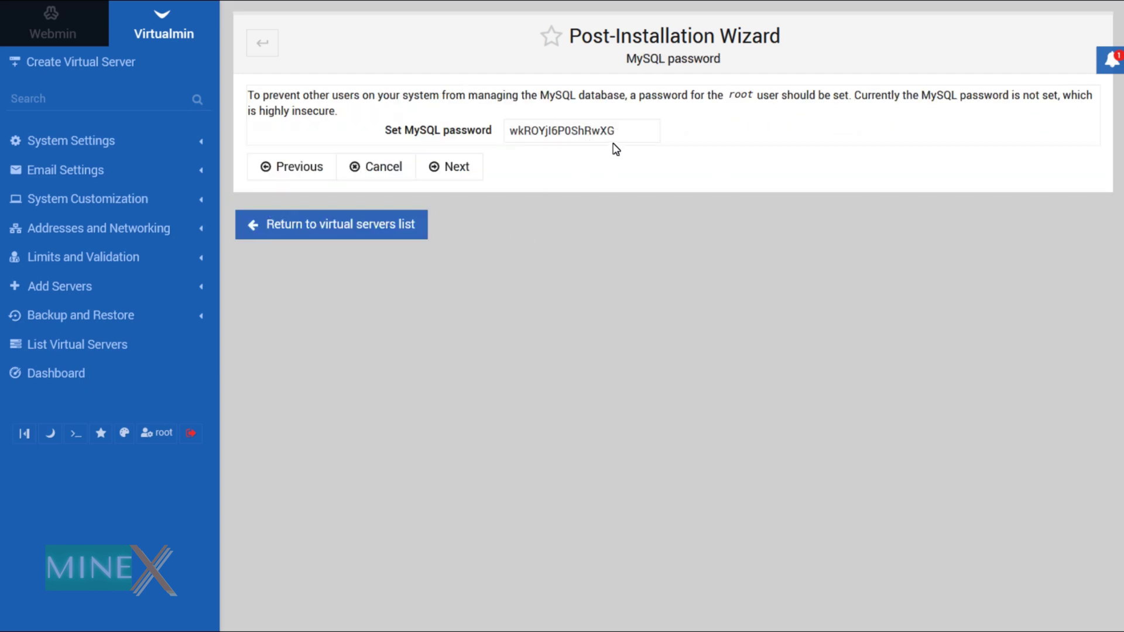
double_click(616, 141)
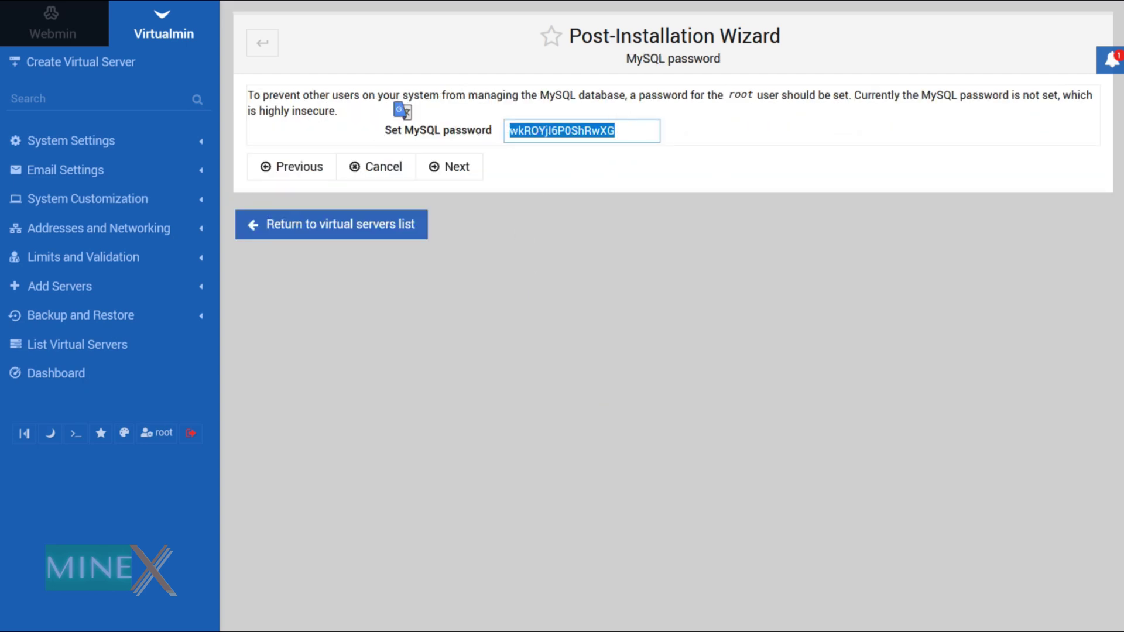
key(alt+Tab)
click(253, 190)
key(Return)
key(Return)
text(MySqul)
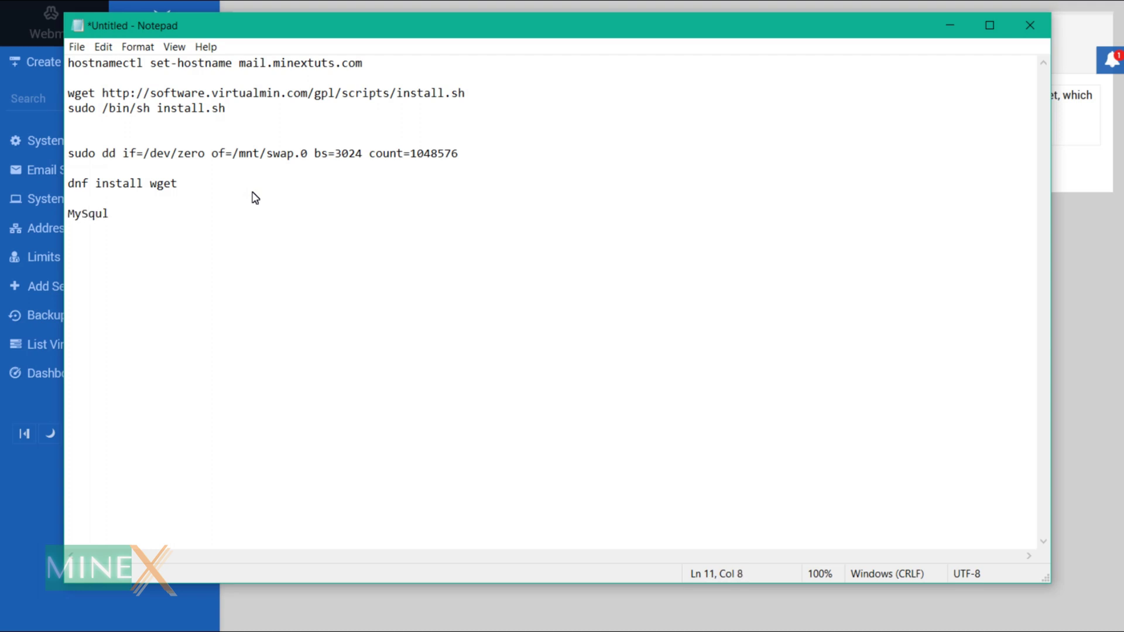
text(paswd)
key(ctrl+v)
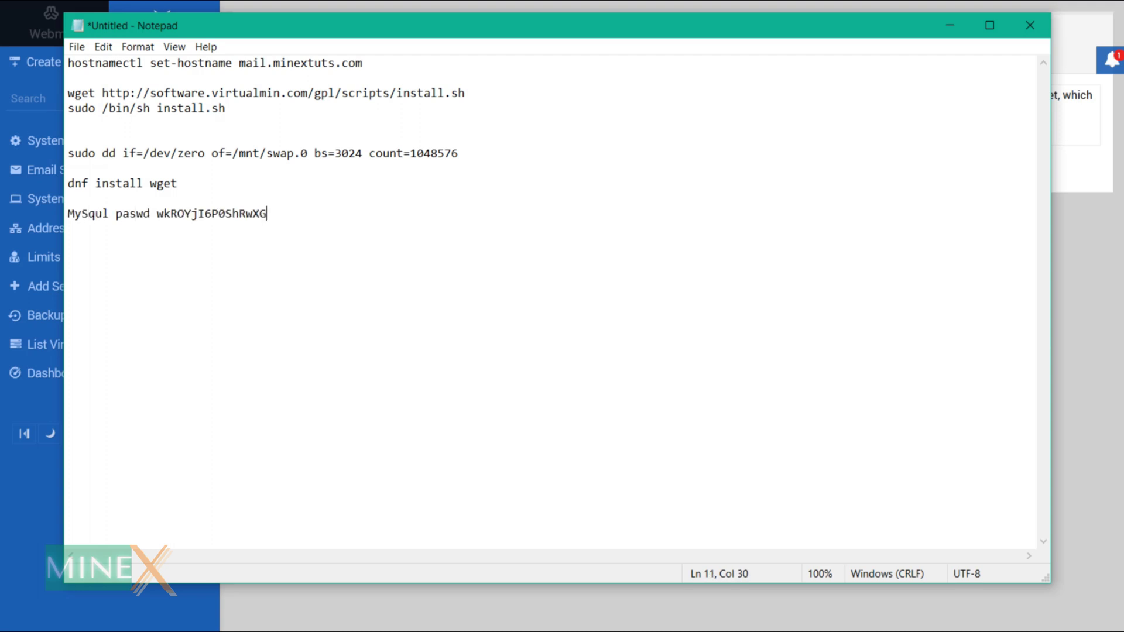
key(alt+Tab)
Enable Override the root MySQL password, paste the saved password back in, and submit.
click(462, 169)
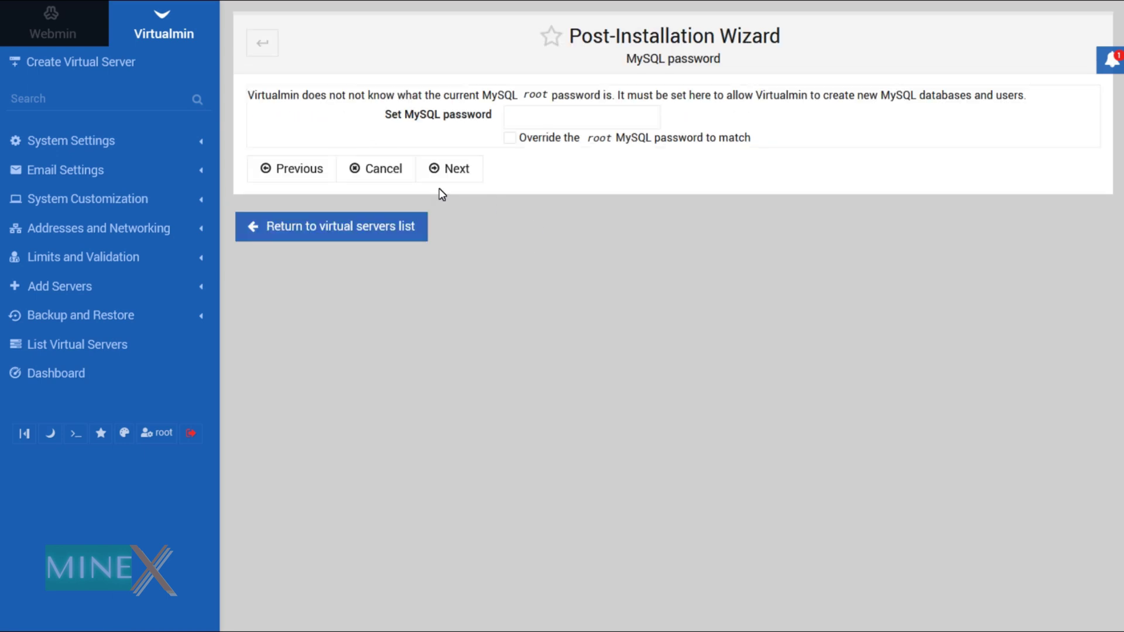
click(510, 140)
key(alt+Tab)
drag(271, 213, 158, 217)
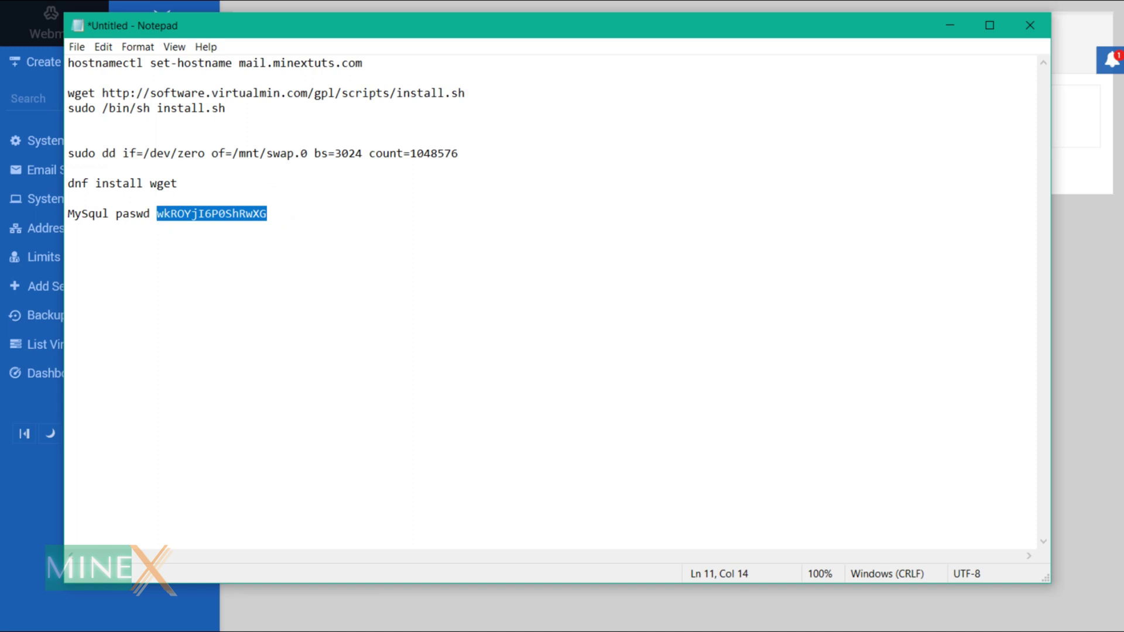
key(ctrl+c)
key(alt+Tab)
click(587, 114)
key(ctrl+v)
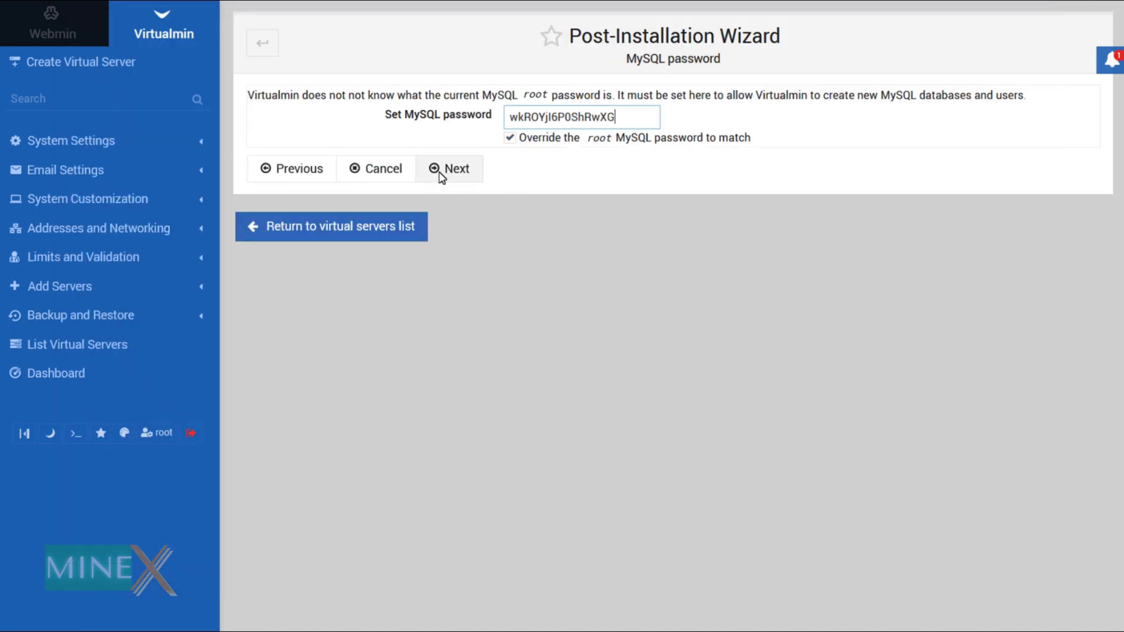
click(441, 174)
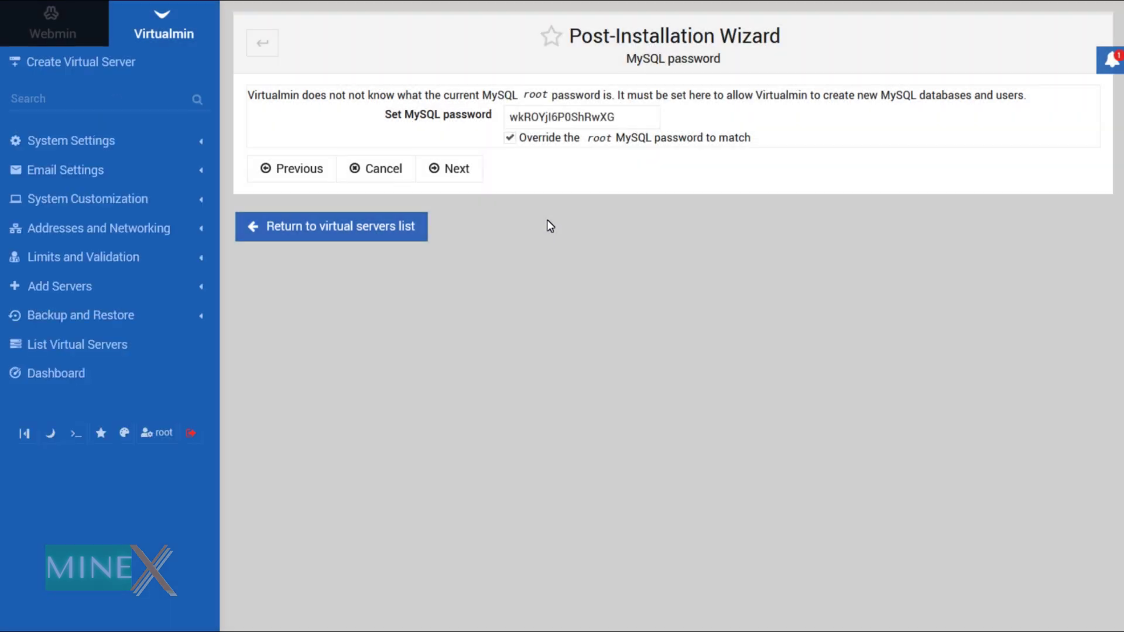
Choose the Small system (256M) MySQL size and accept the DNS and default virtual server pages.
click(449, 169)
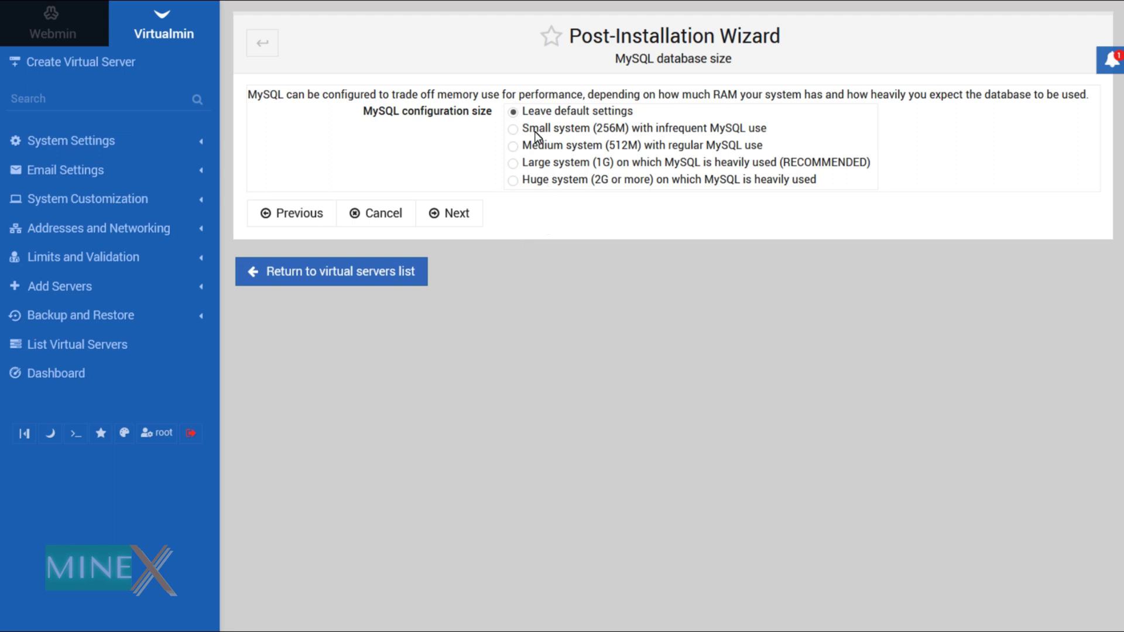
click(513, 129)
click(465, 217)
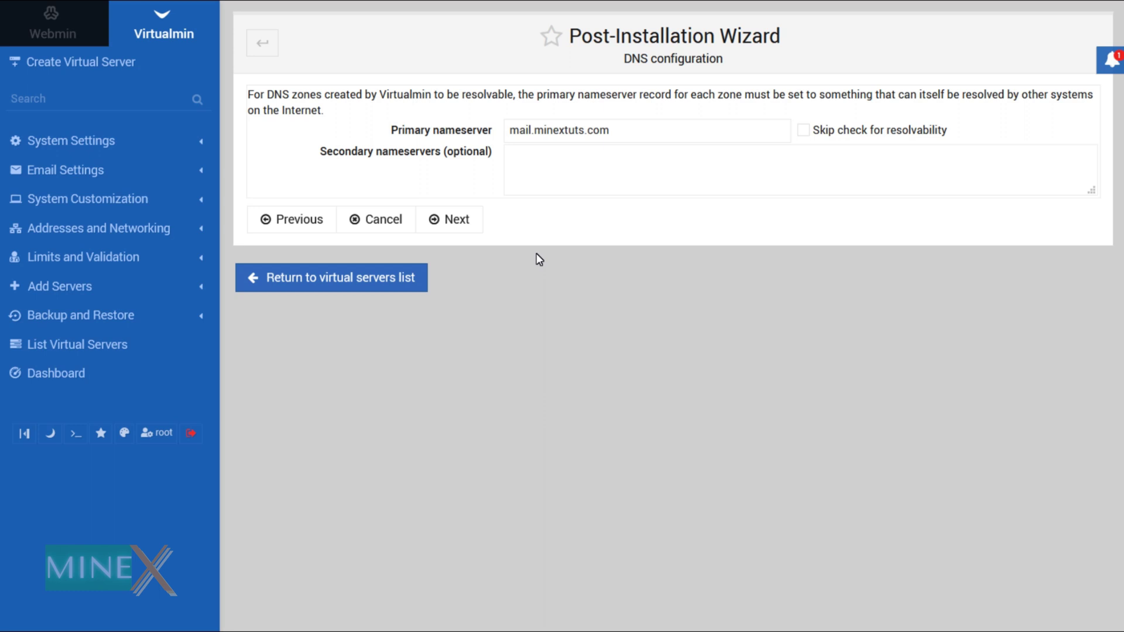
click(454, 220)
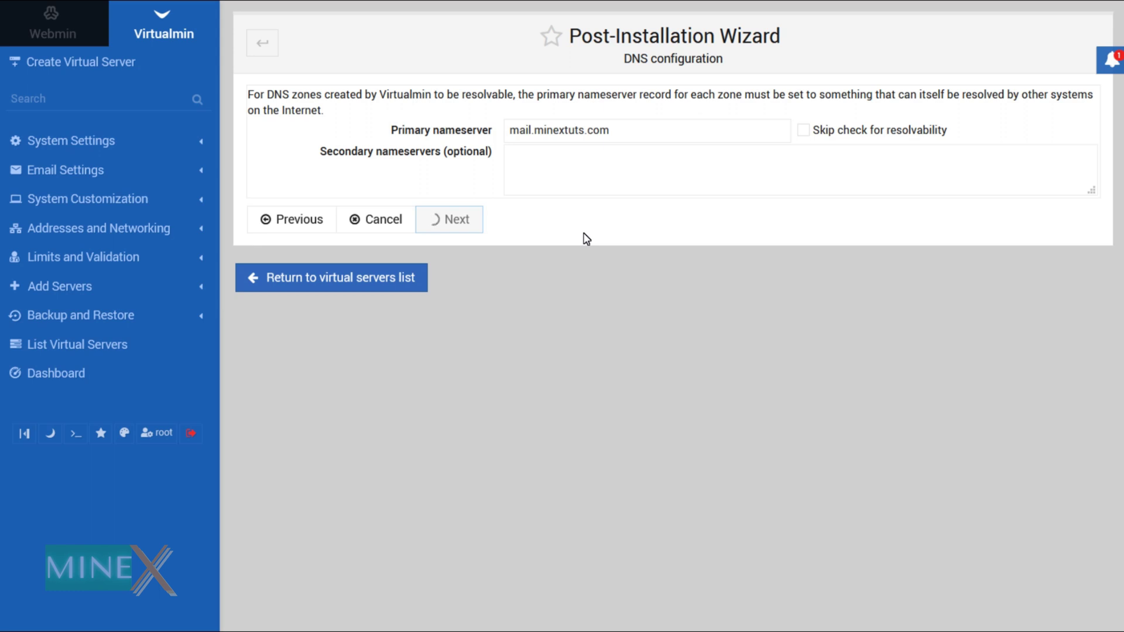
click(459, 206)
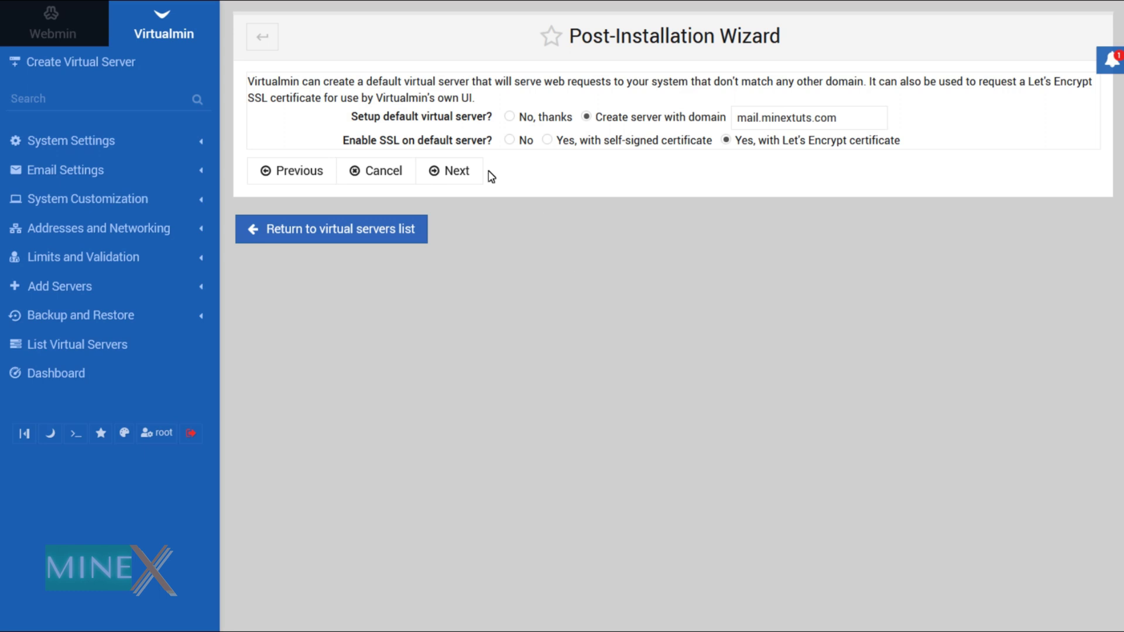
click(455, 171)
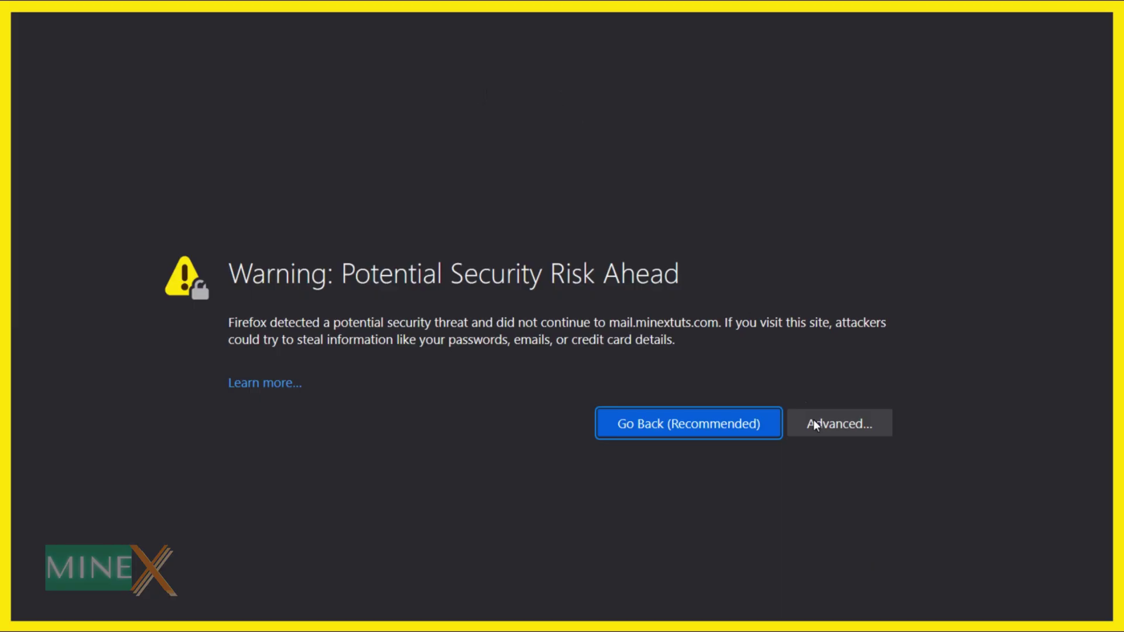
Reconnect past the certificate warning and rerun the memory, spam, MySQL and Small system size pages.
click(842, 425)
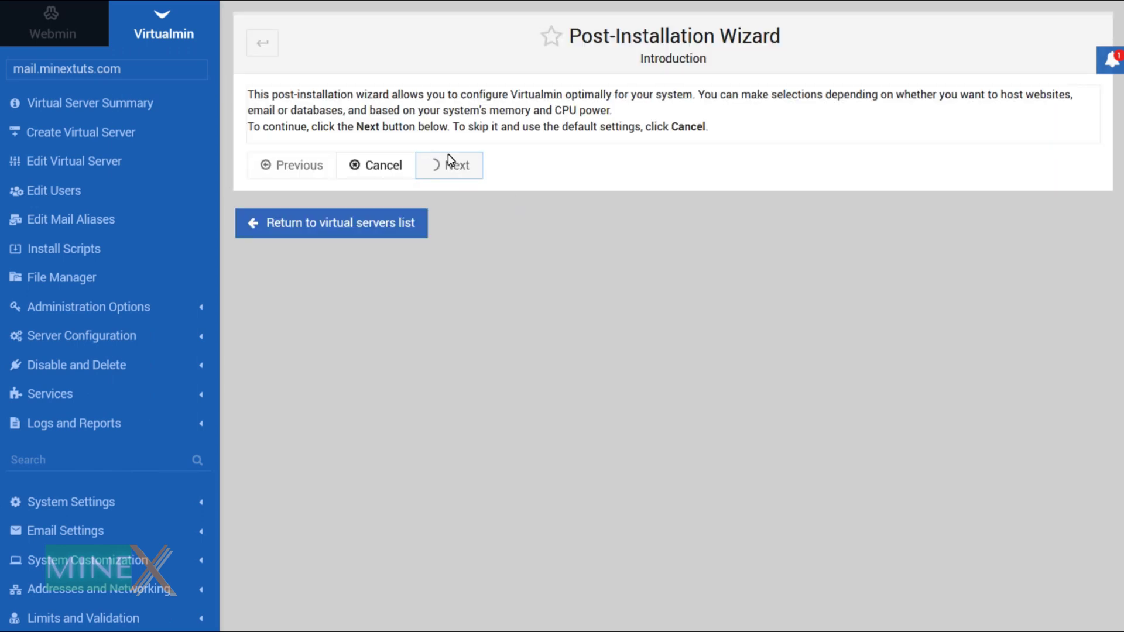
click(451, 205)
click(450, 177)
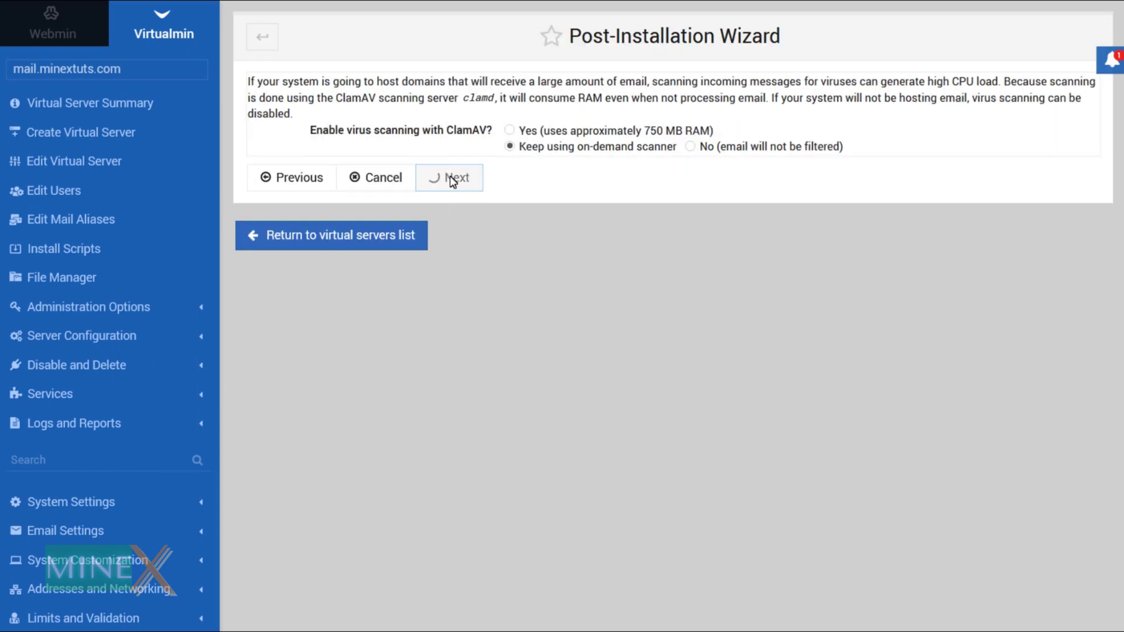
click(463, 192)
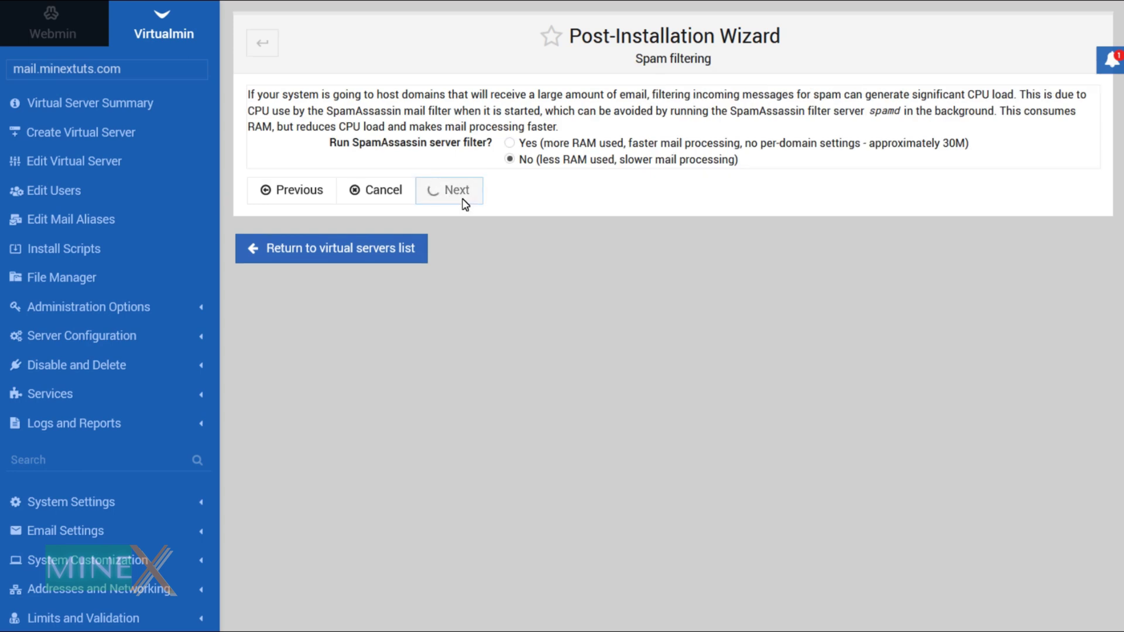
click(468, 249)
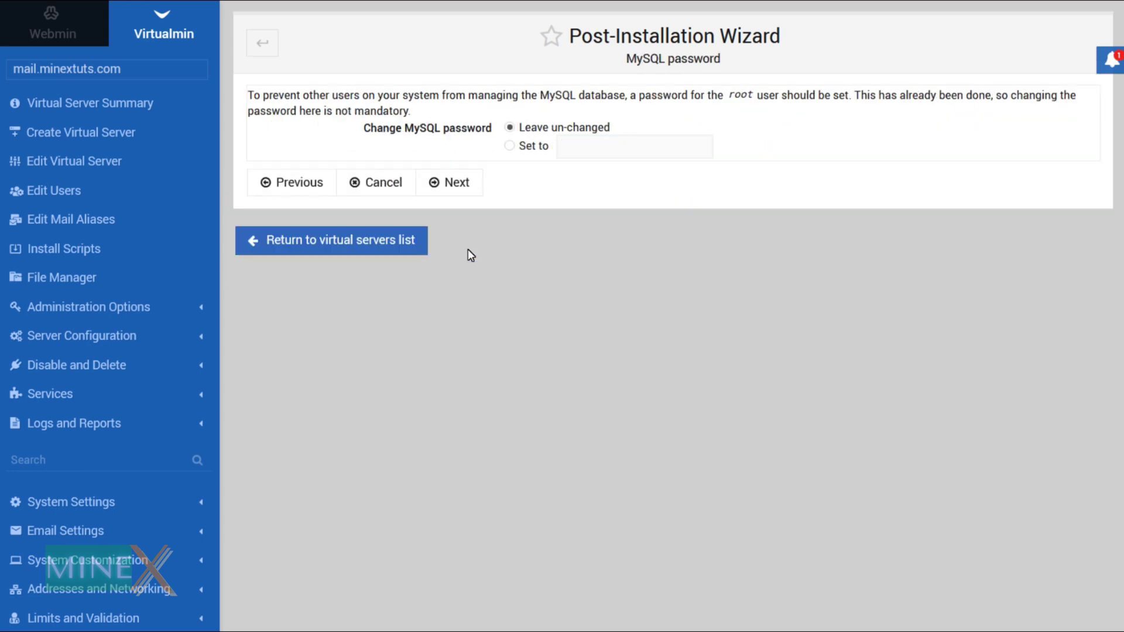
key(Return)
click(462, 217)
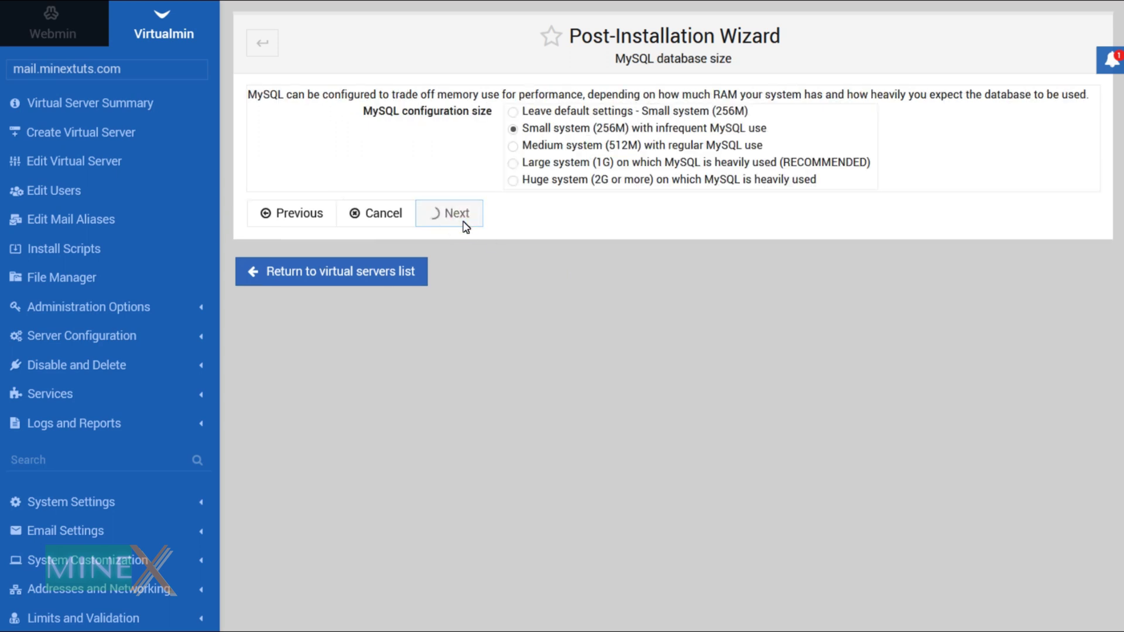
Skip the DNS resolvability check, keep plain-text password storage, and finish the wizard.
click(803, 130)
key(Return)
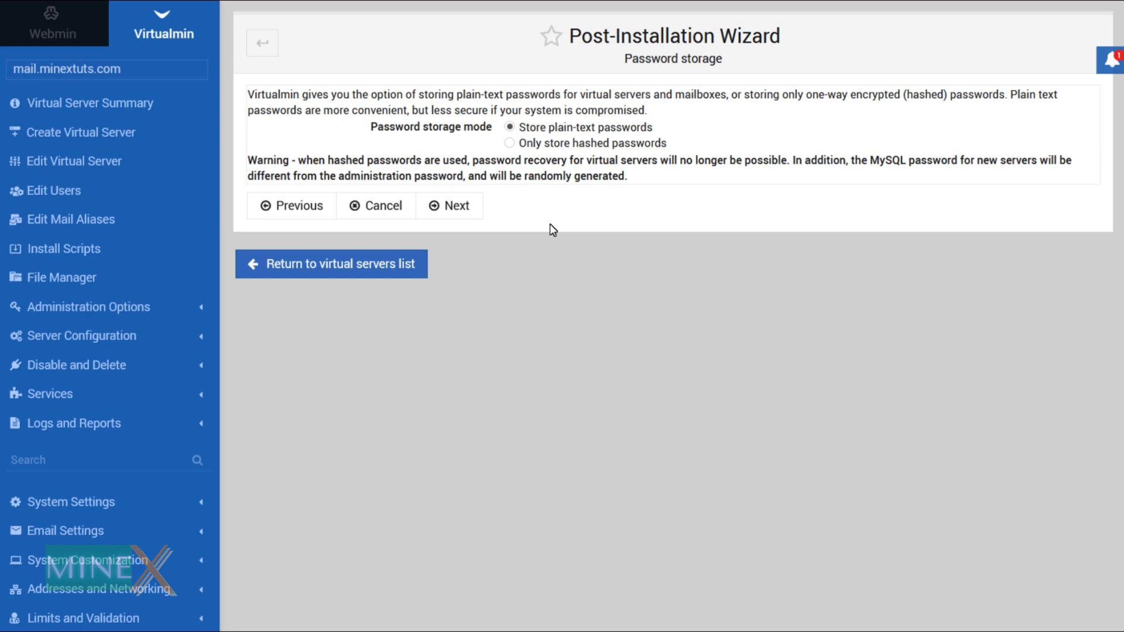
click(452, 200)
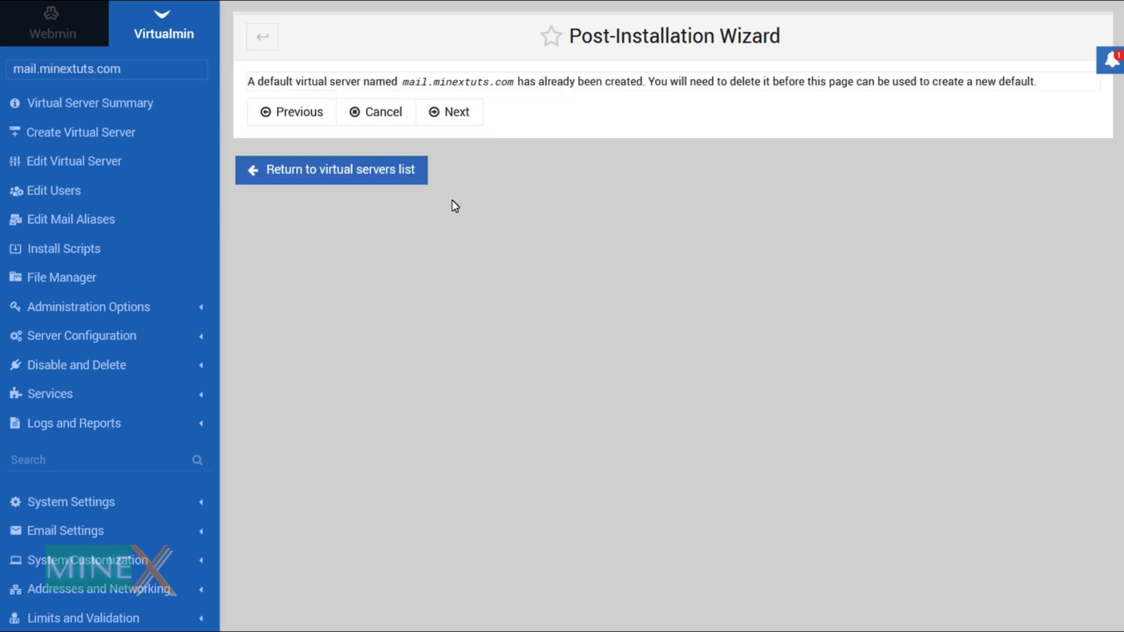
key(Return)
key(Return)
Run Re-check and refresh configuration from the Virtualmin Virtual Servers page.
click(459, 117)
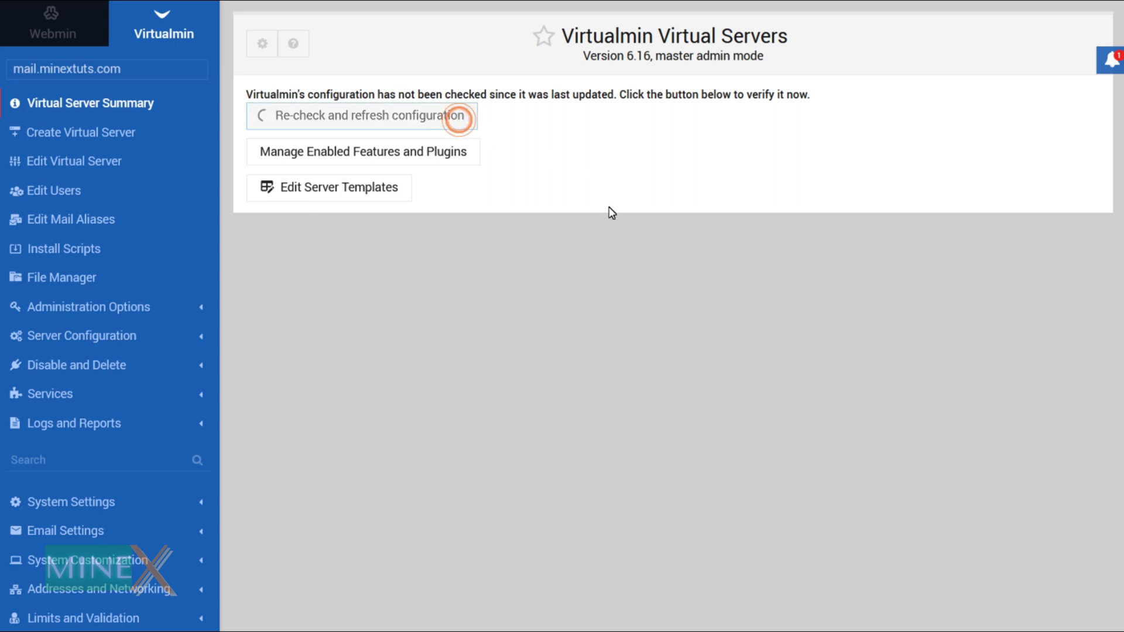